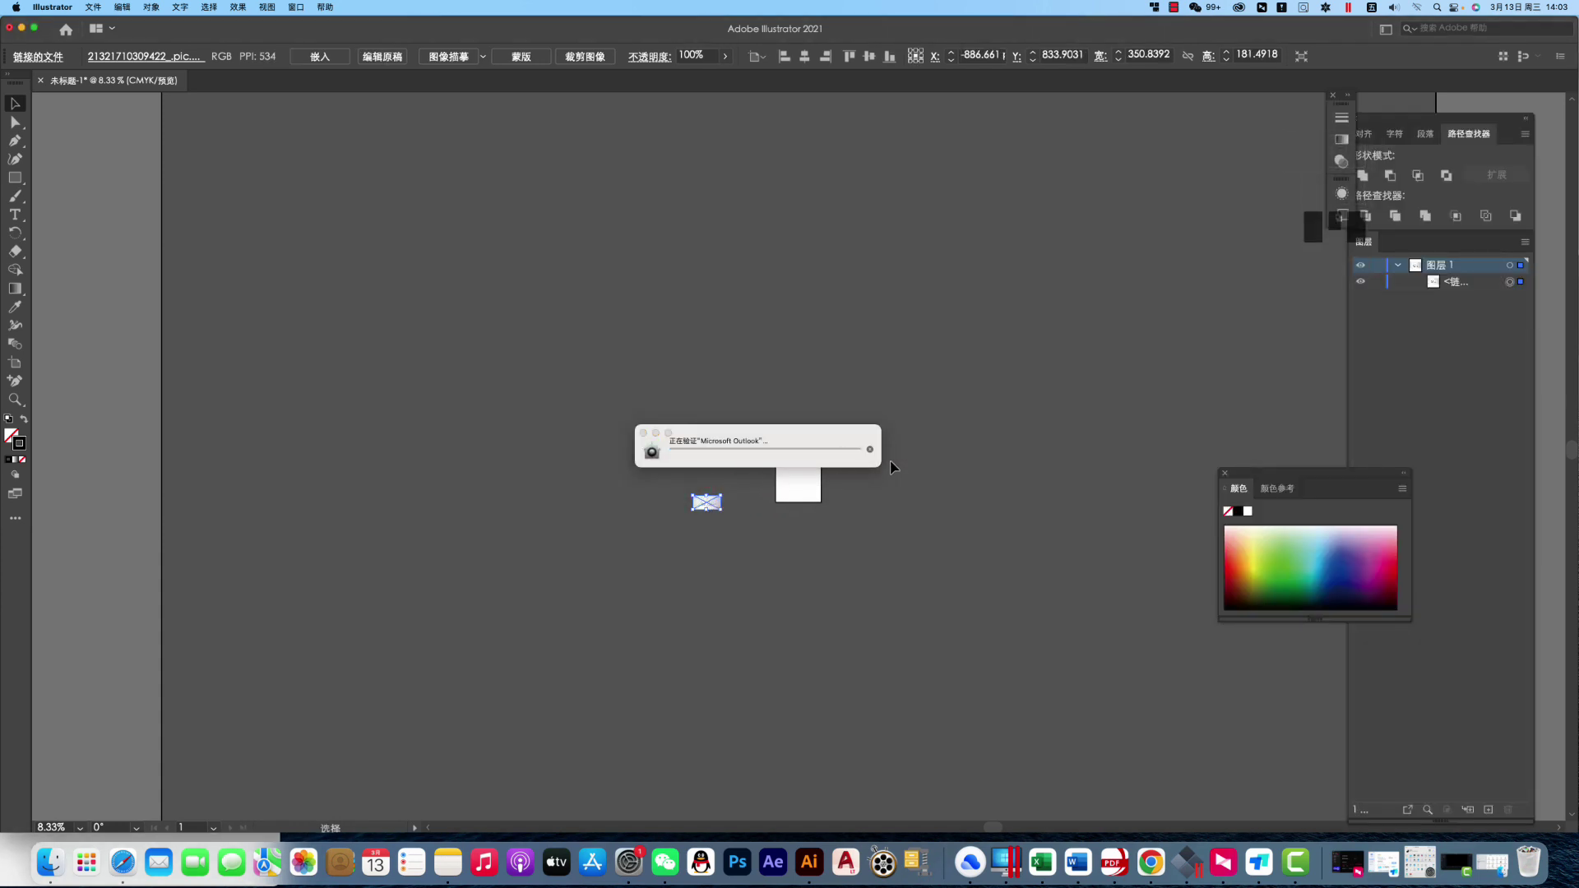
Move the linked signature image onto the artboard and lock it in the layer list as a tracing reference
click(869, 449)
drag(716, 505, 796, 455)
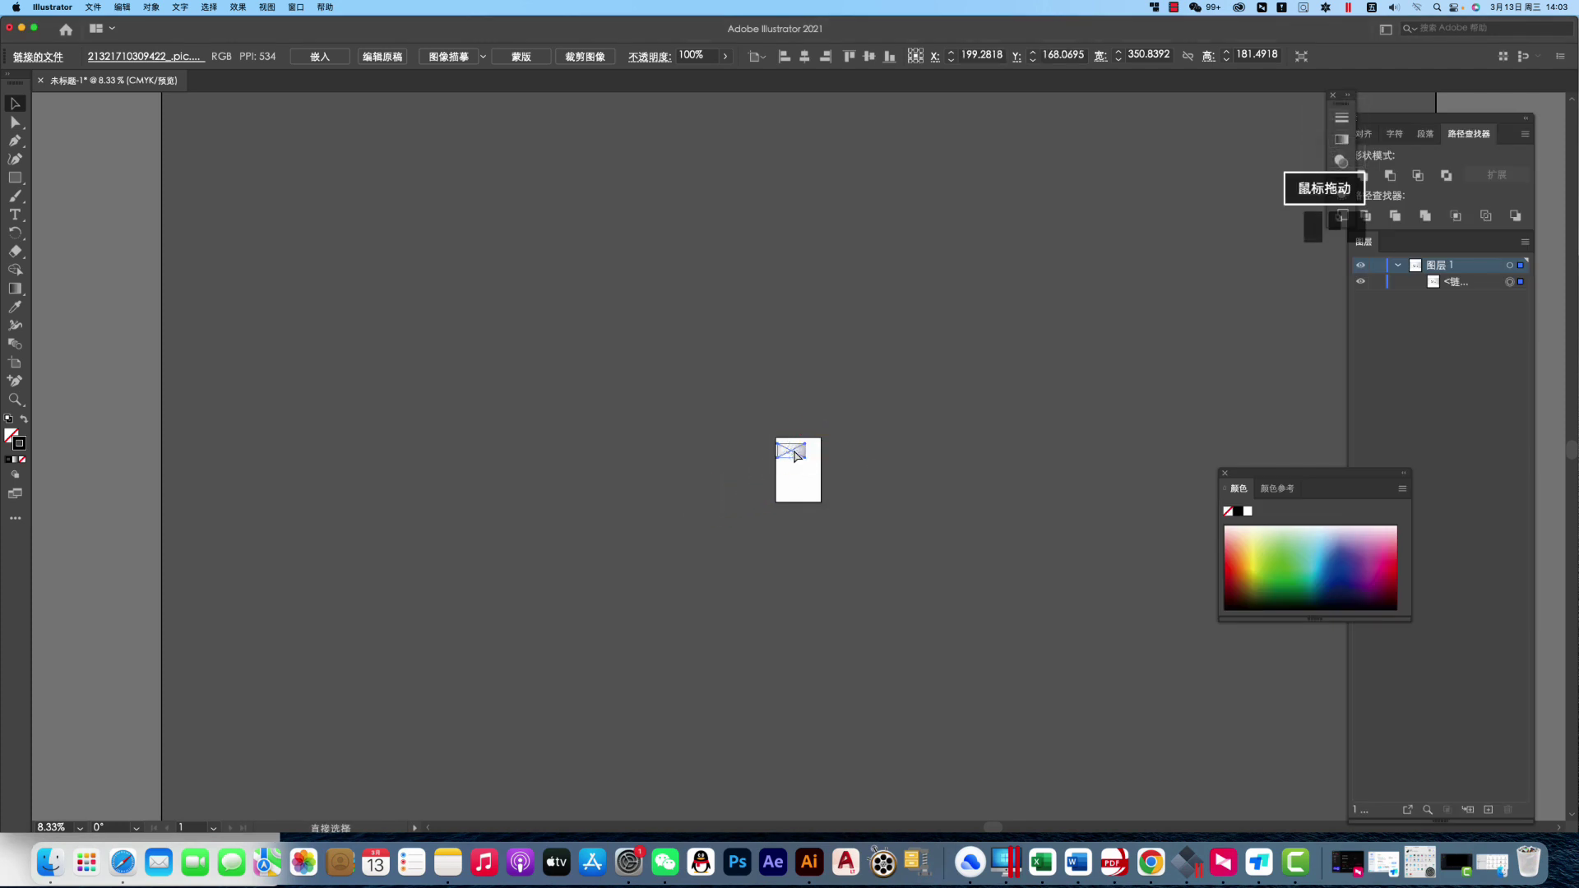
key(super+equal)
key(super+equal)
key(super+equal)
key(super+equal)
key(super+equal)
key(super+equal)
key(super+equal)
key(super+equal)
key(super+equal)
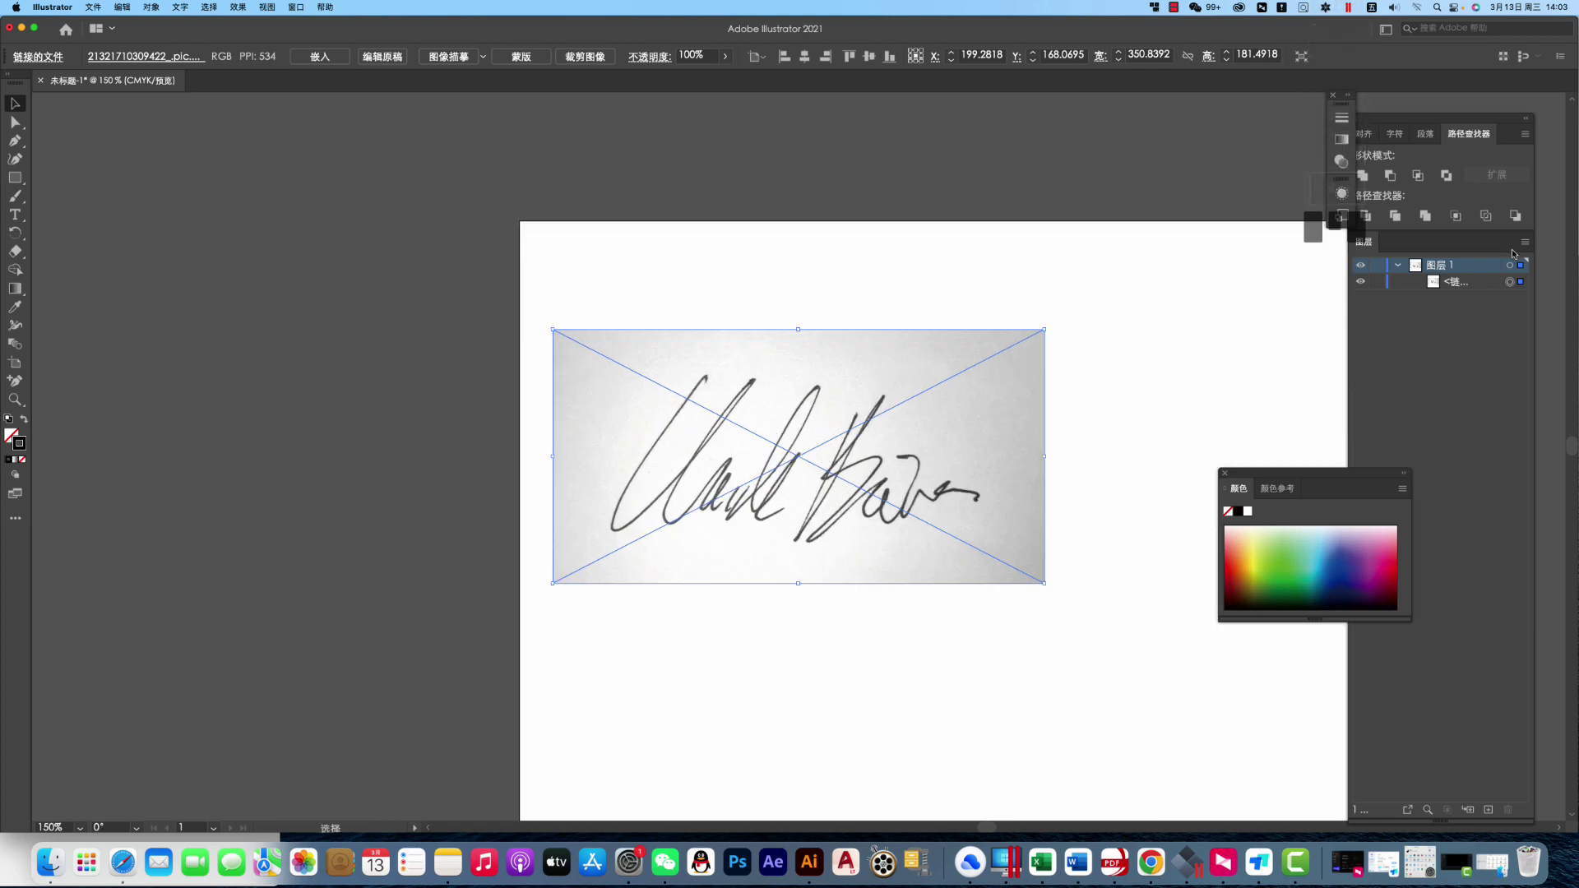
drag(1404, 289, 1395, 290)
click(1373, 283)
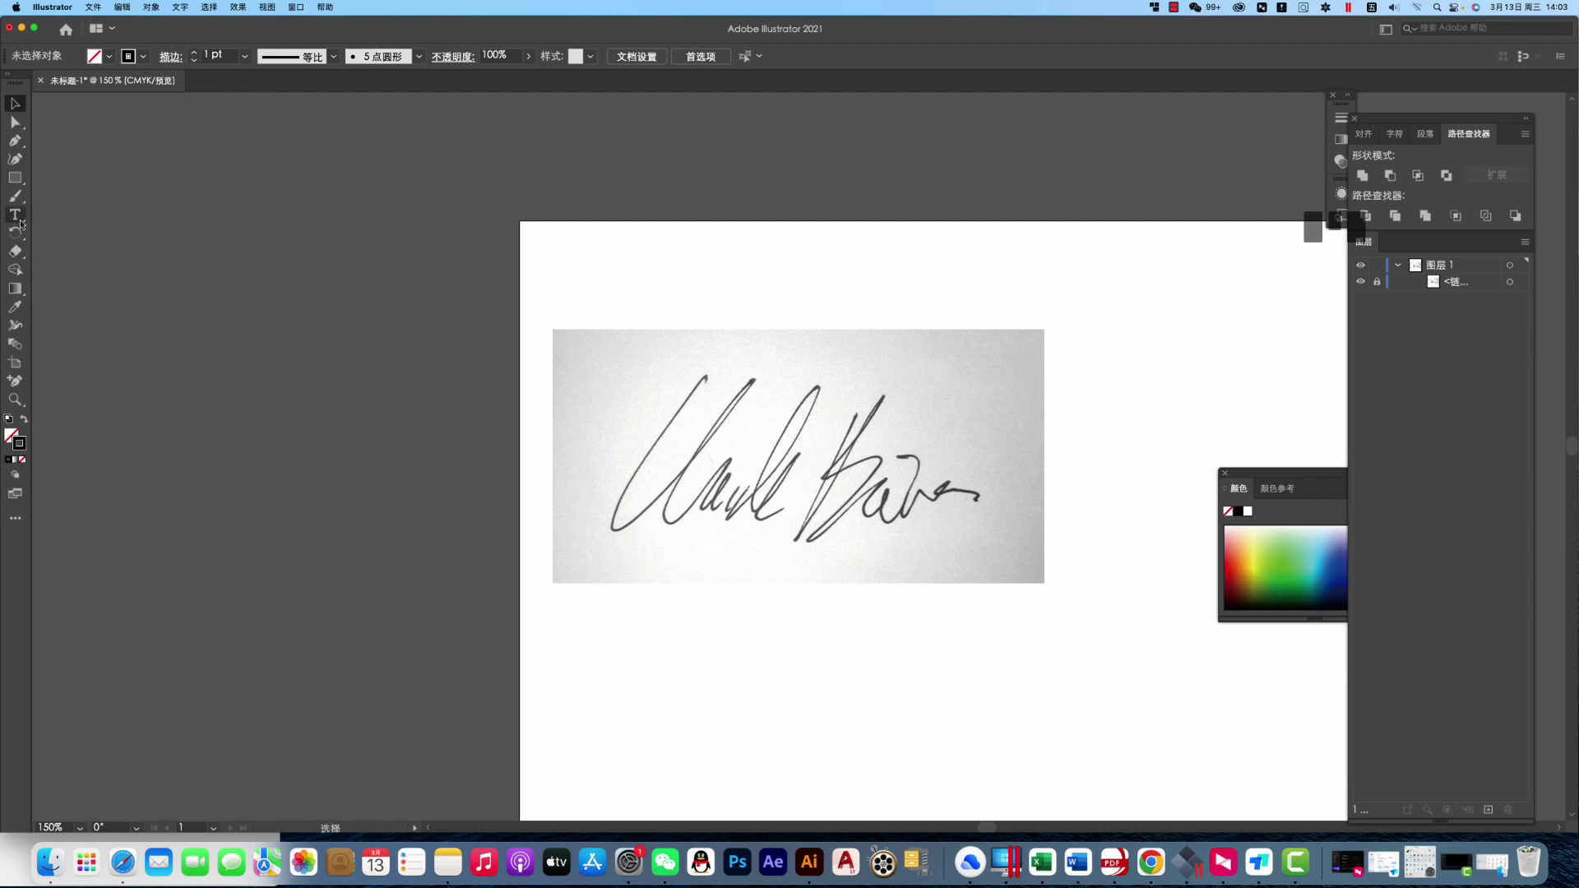
Trace the large opening letter of the signature with the Pen tool, following its two long slanted strokes and lower curves
click(17, 146)
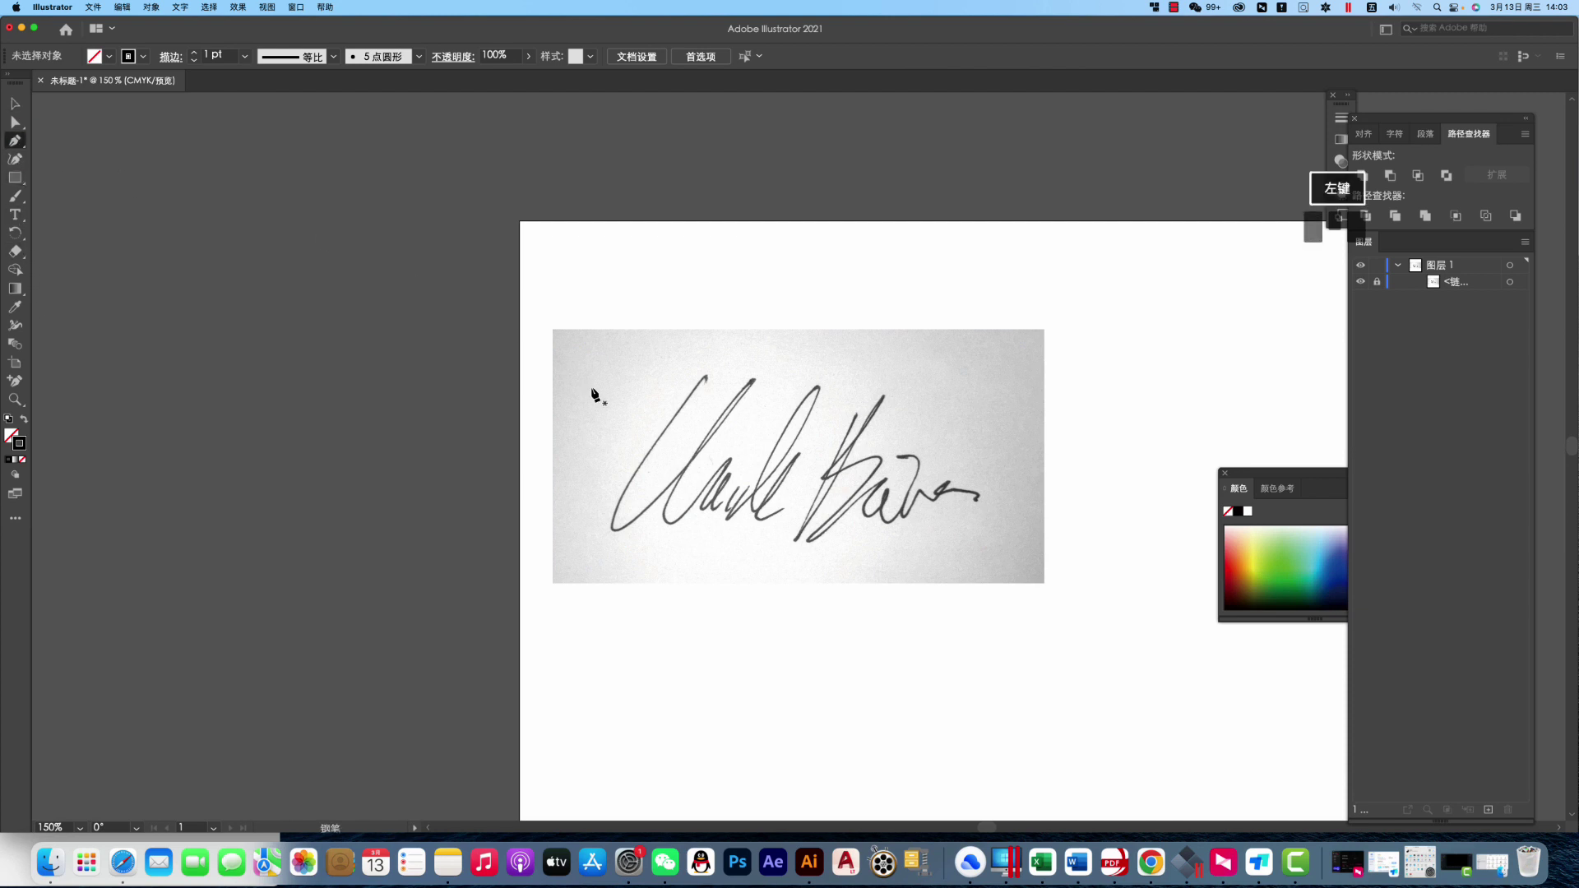
key(super+equal)
key(super+equal)
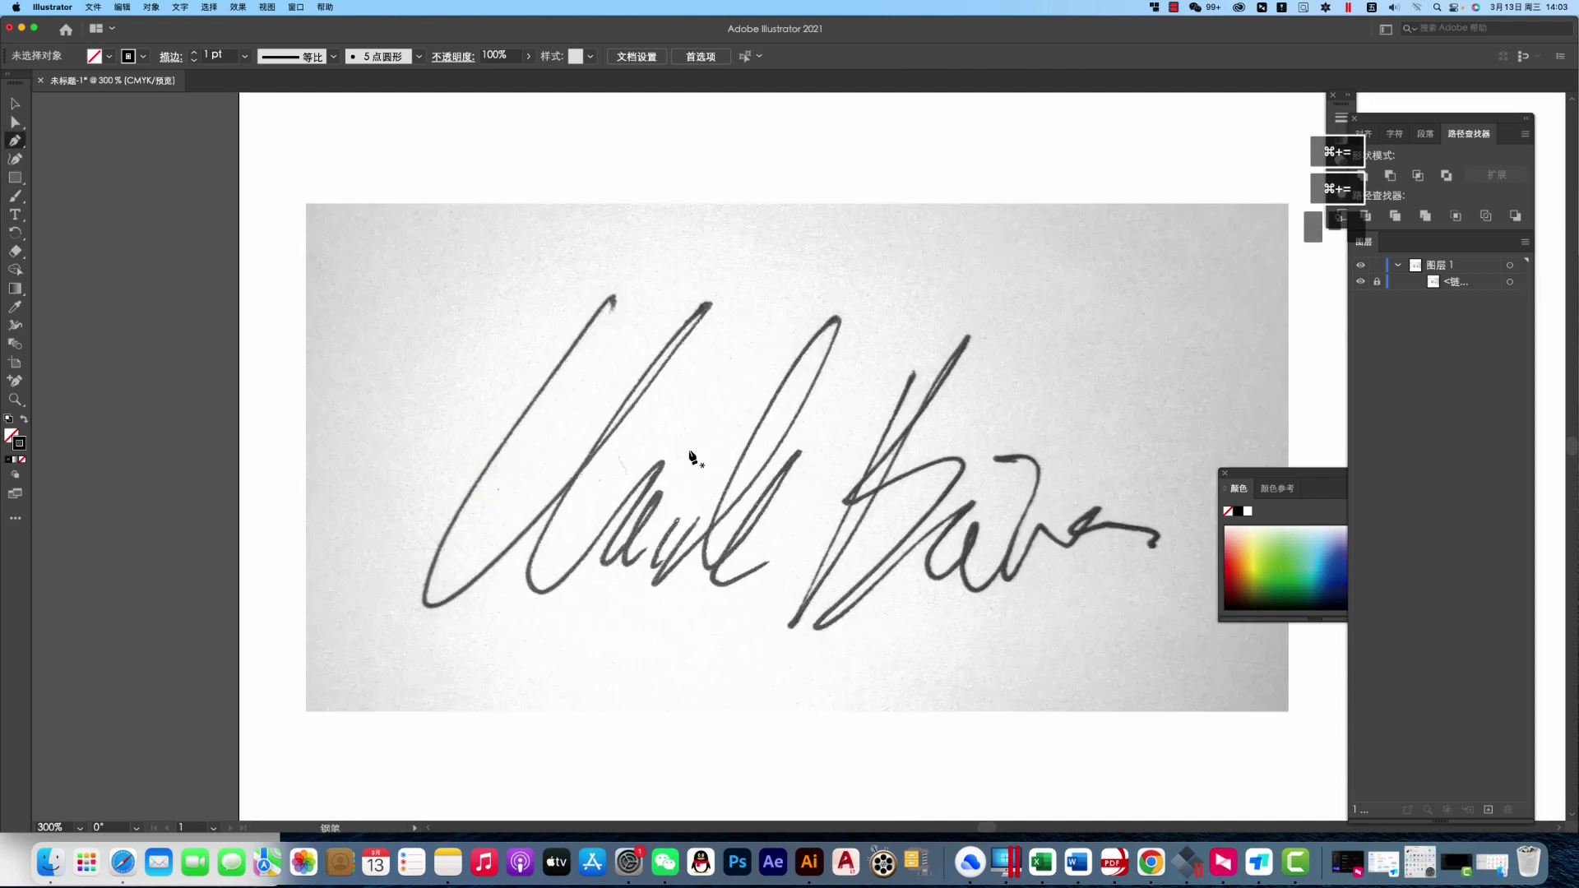
click(608, 304)
mouse_move(603, 309)
mouse_down()
mouse_move(583, 340)
mouse_move(548, 350)
mouse_up()
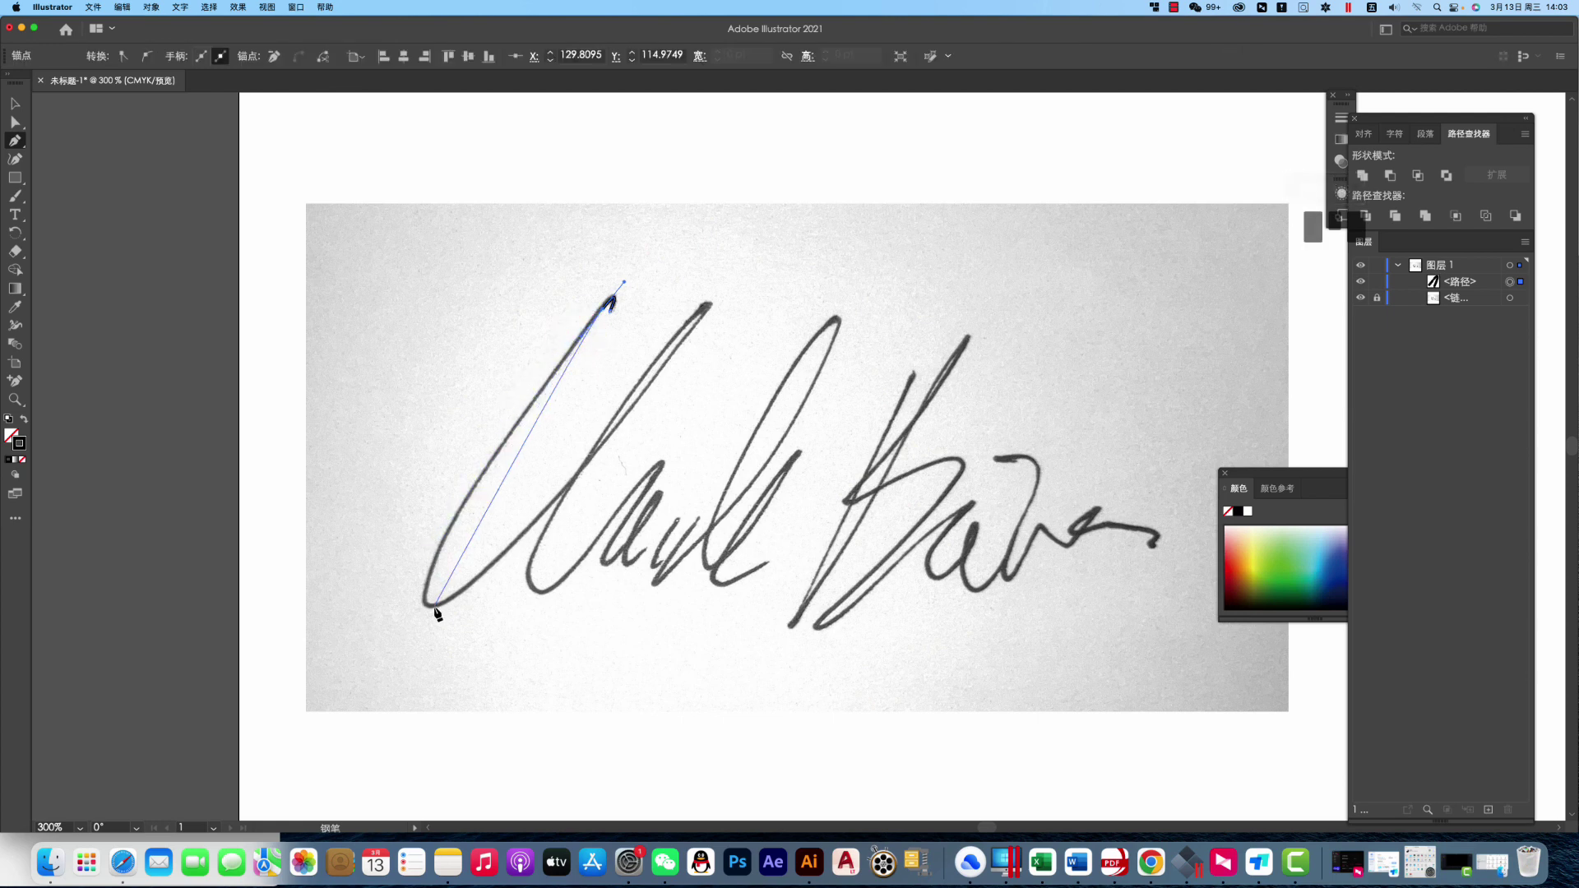
click(432, 565)
mouse_move(432, 566)
mouse_down()
mouse_move(417, 608)
mouse_move(470, 622)
mouse_move(471, 597)
mouse_up()
drag(524, 543, 529, 534)
drag(707, 306, 707, 286)
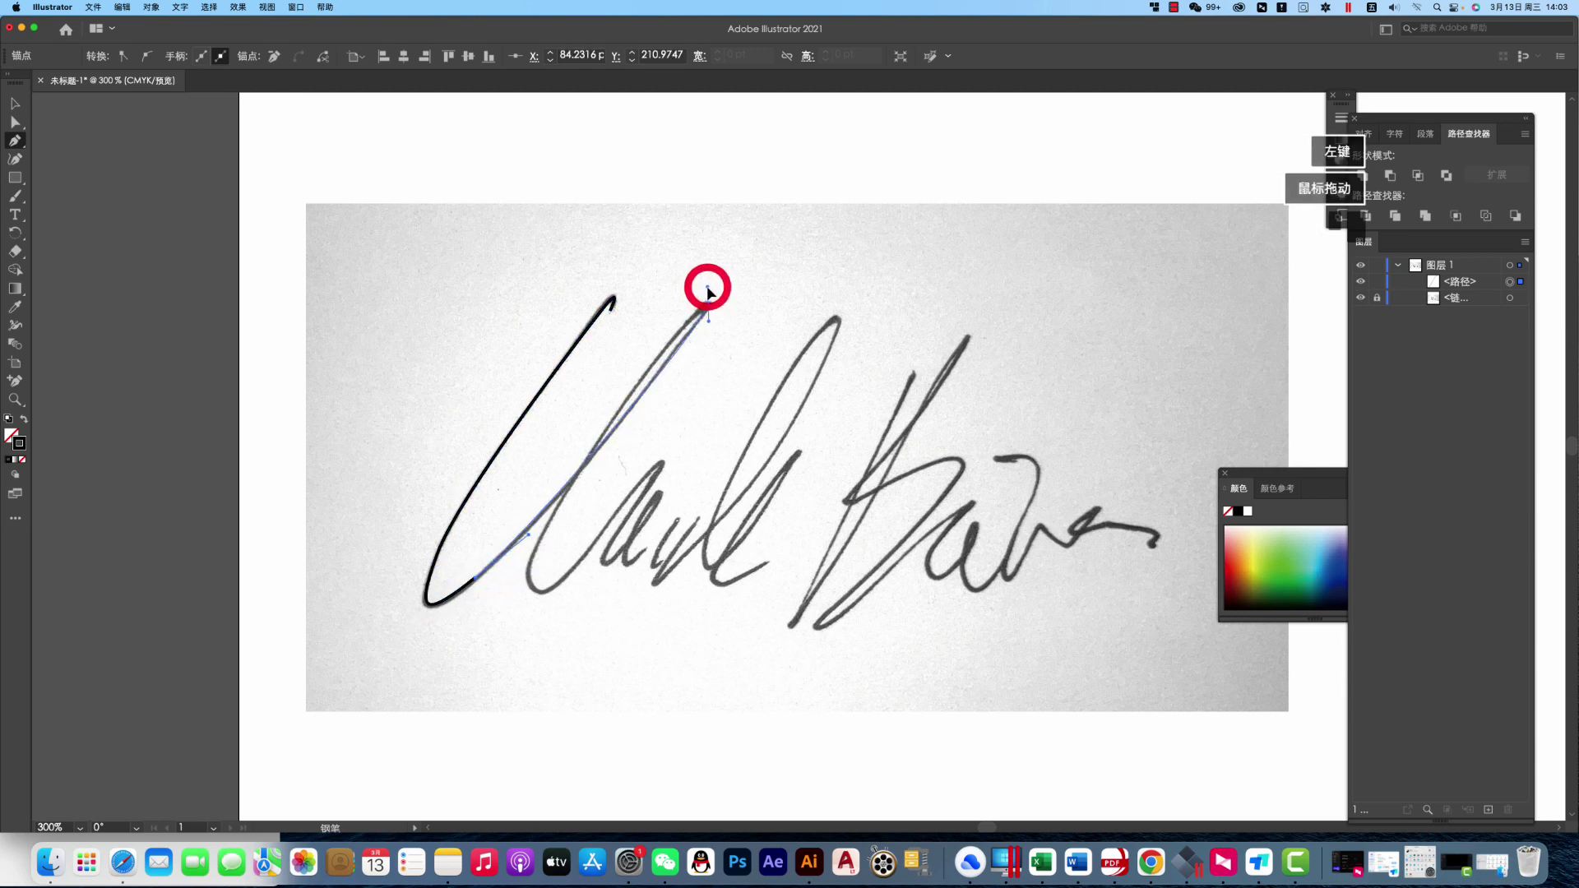
drag(546, 533, 501, 617)
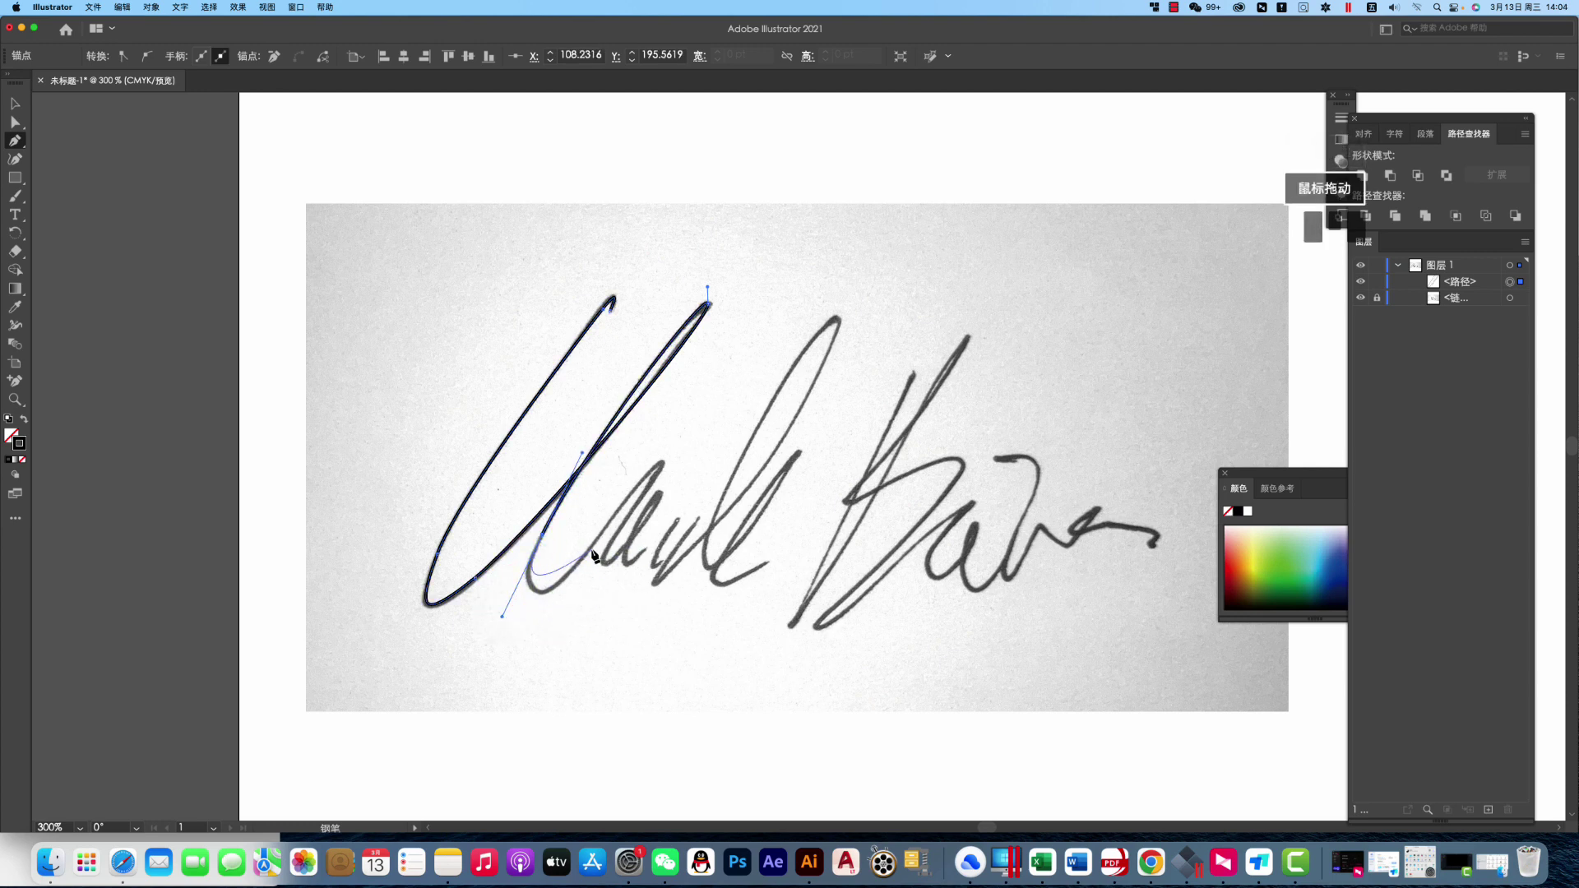
Continue the path through the narrow up-and-down strokes of the small second letter, ending at its lower tail
drag(609, 531, 669, 466)
click(669, 458)
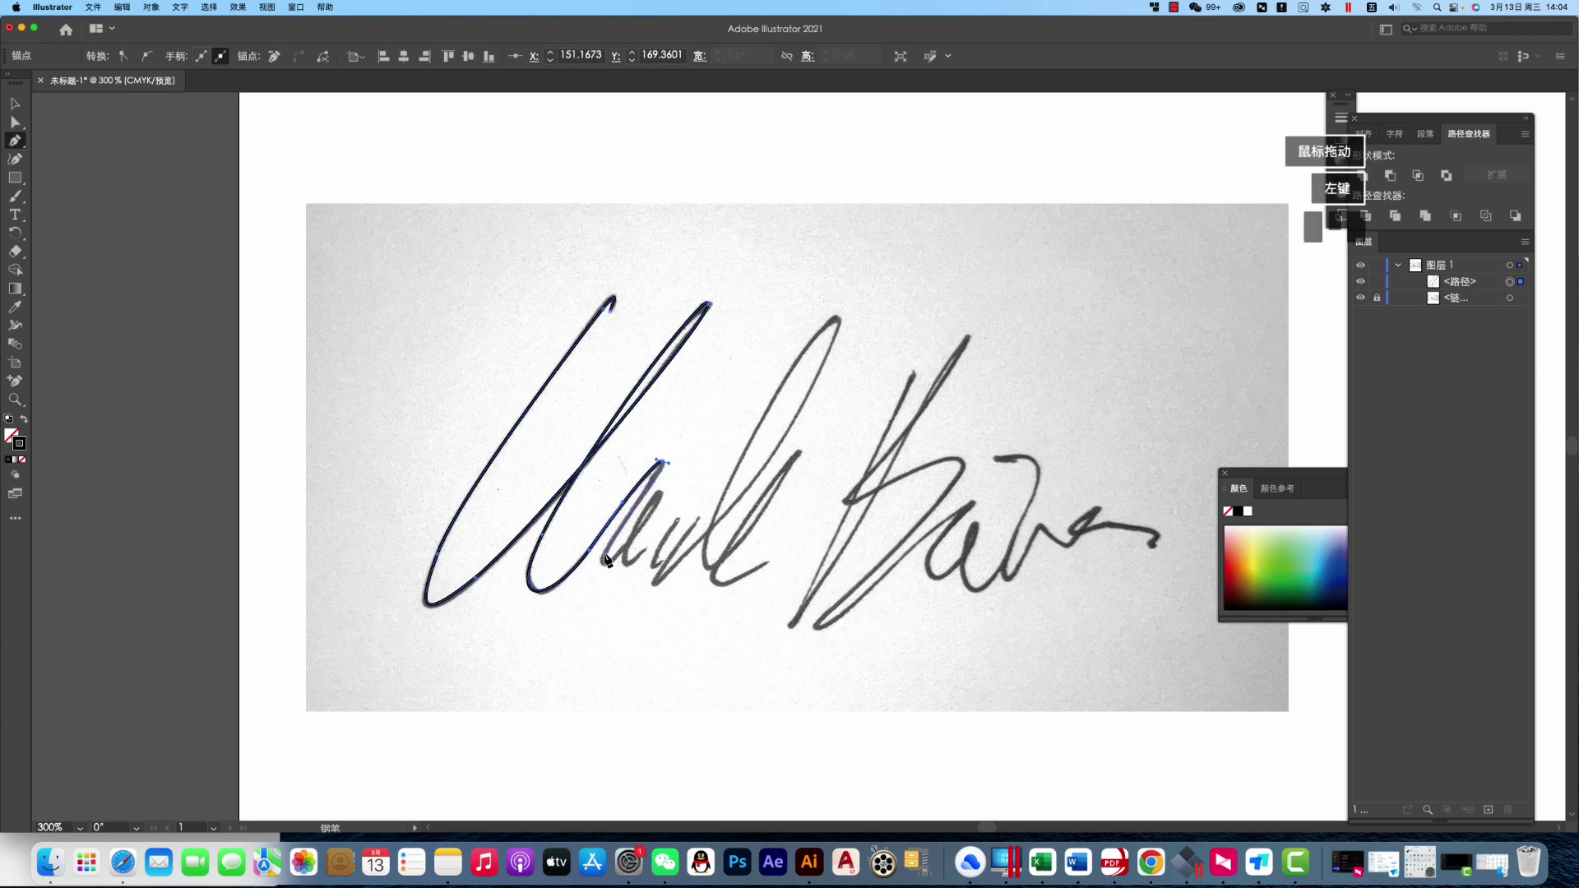
drag(606, 562, 625, 564)
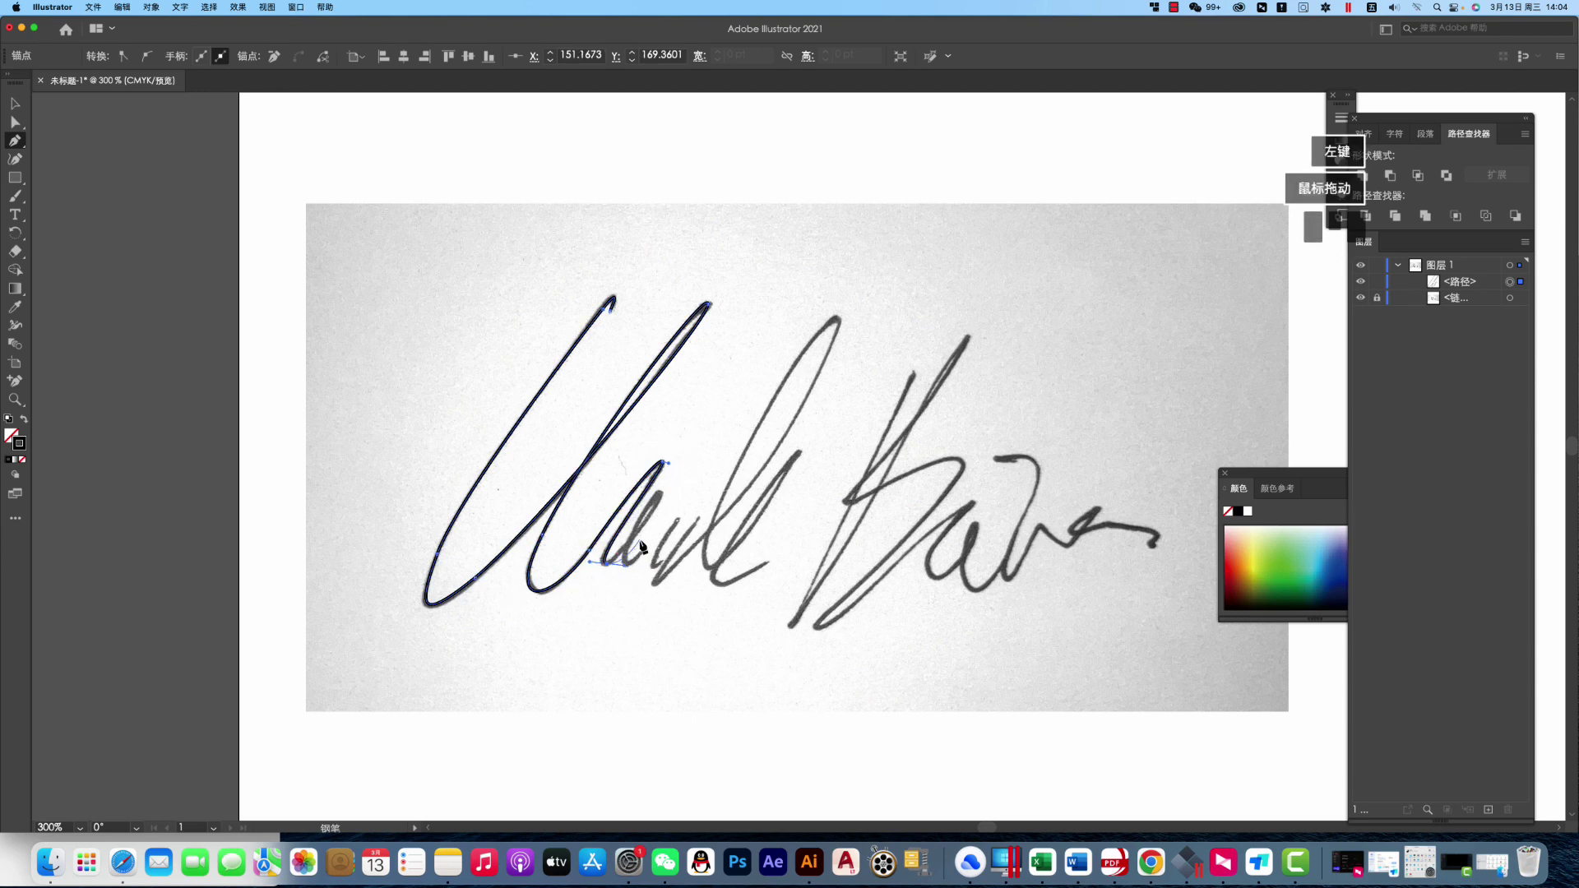
click(660, 493)
drag(658, 489, 663, 484)
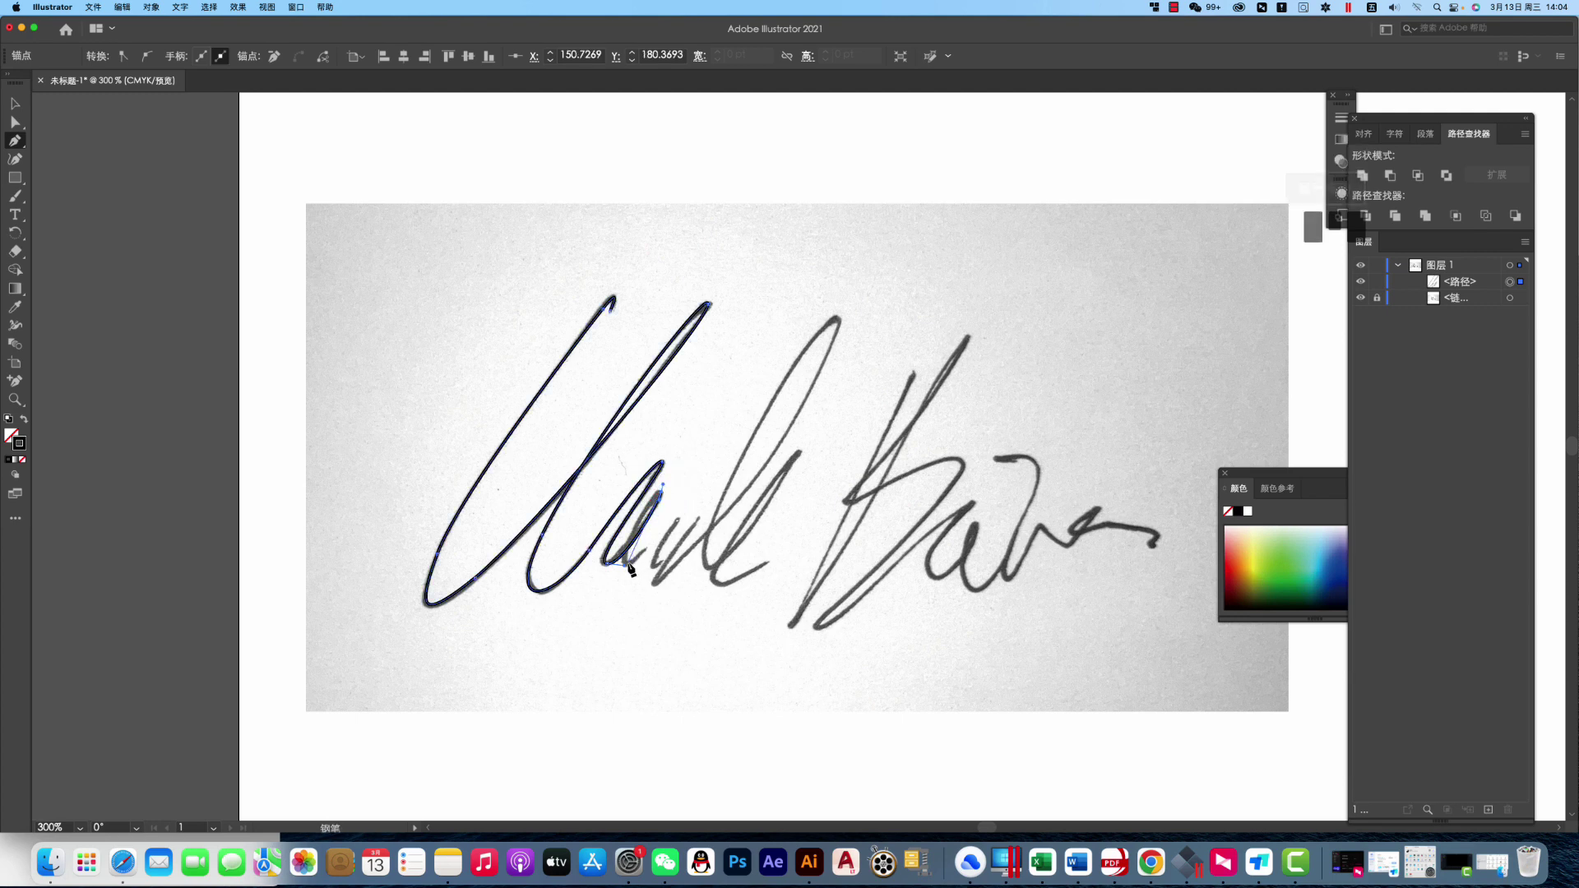
click(648, 567)
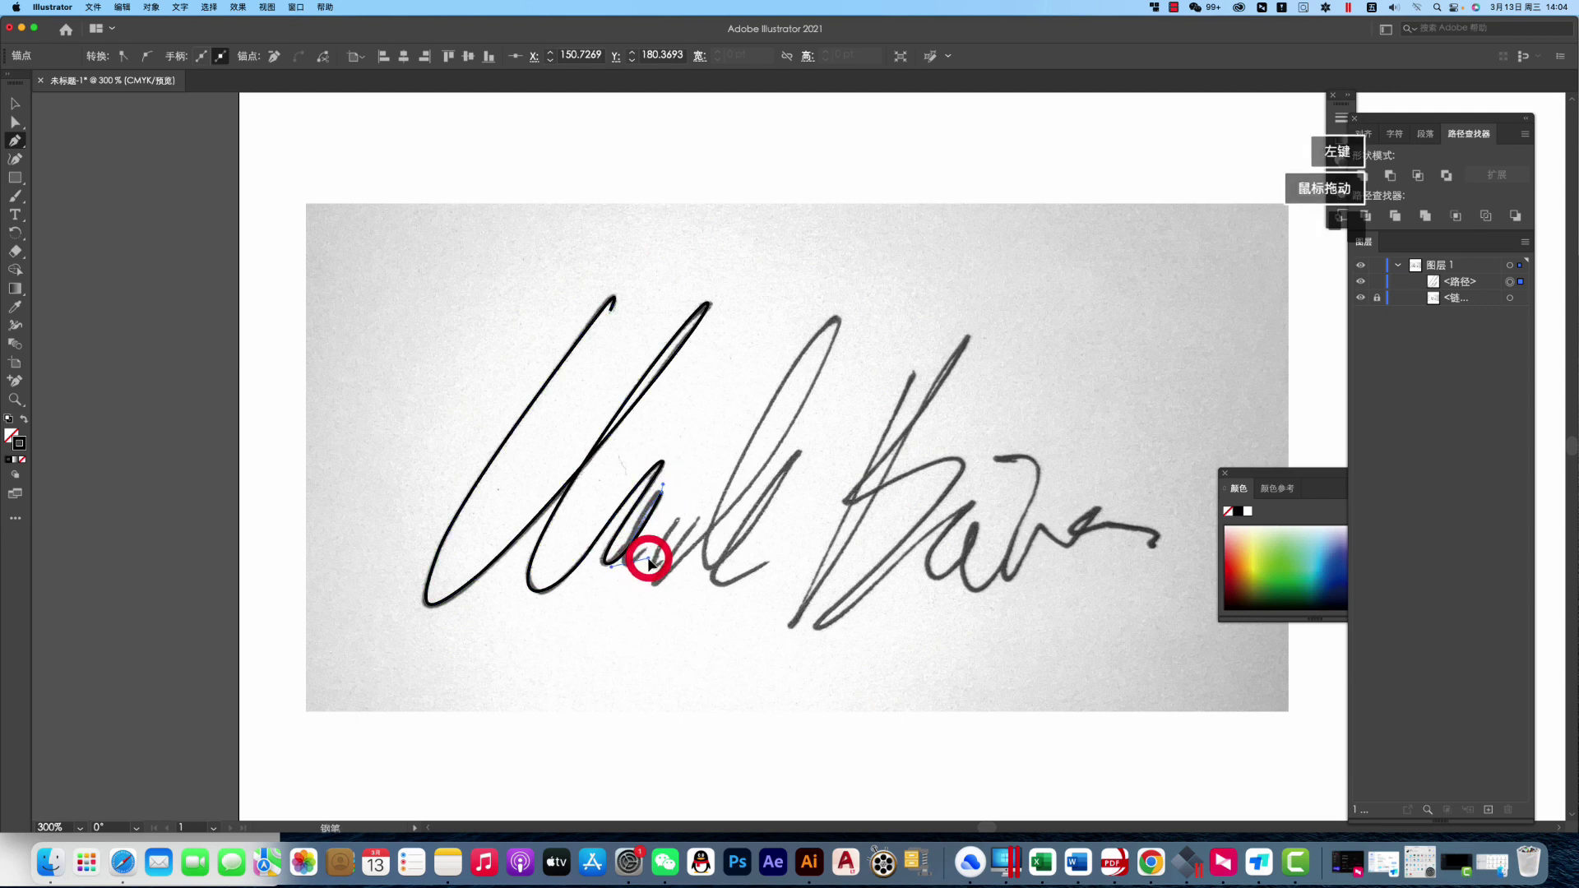
drag(647, 554, 644, 554)
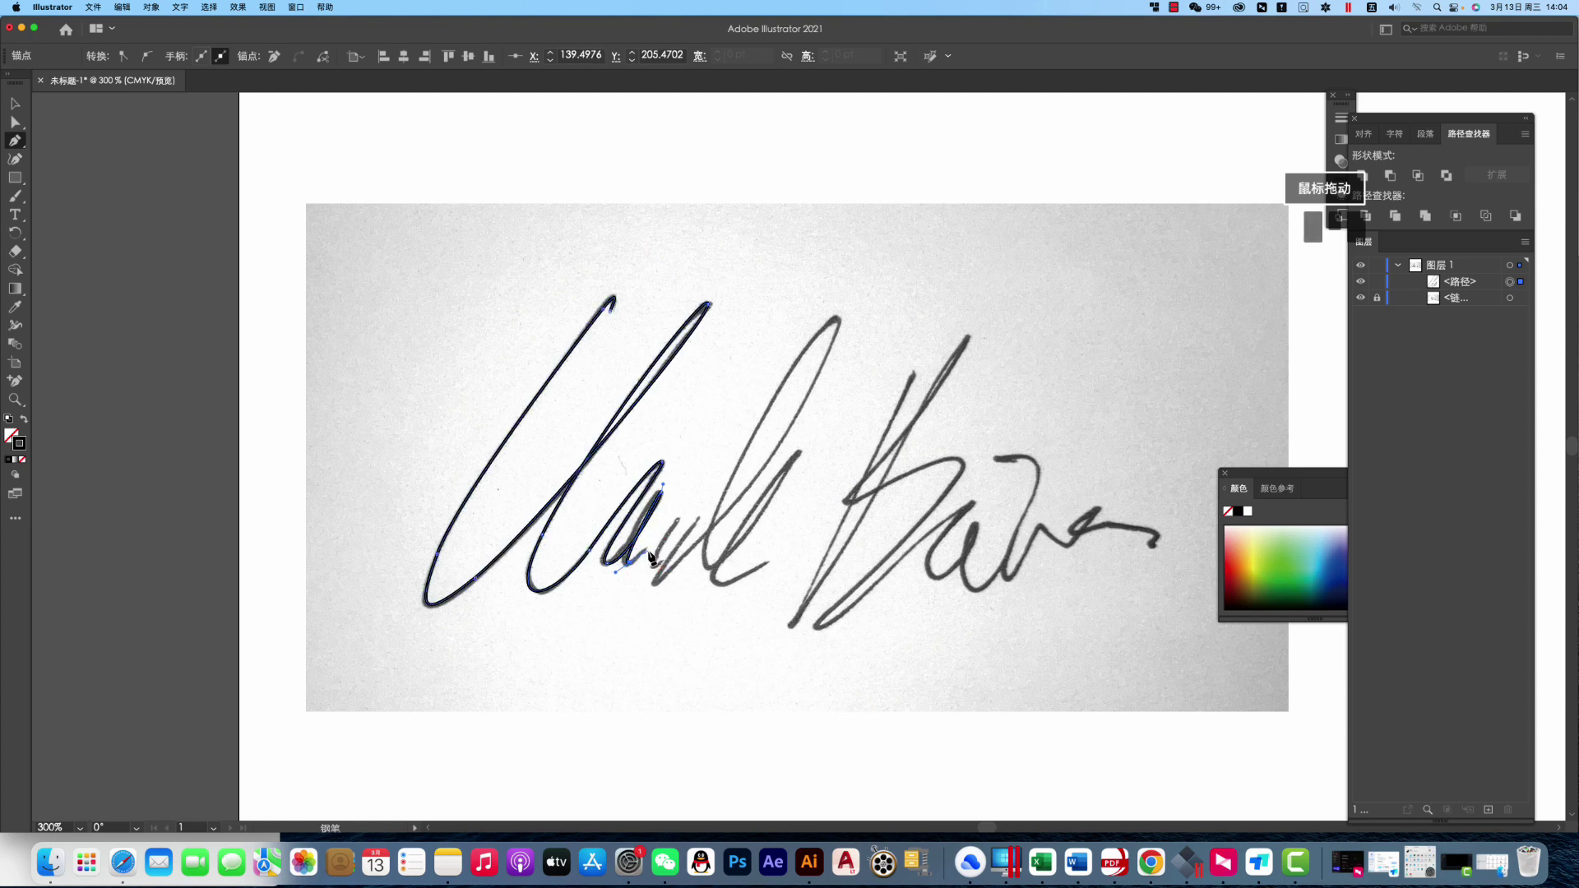
click(649, 557)
Adjust the direction handles on the second letter's last peak with the Direct Selection tool to match the handwriting
right_click(650, 557)
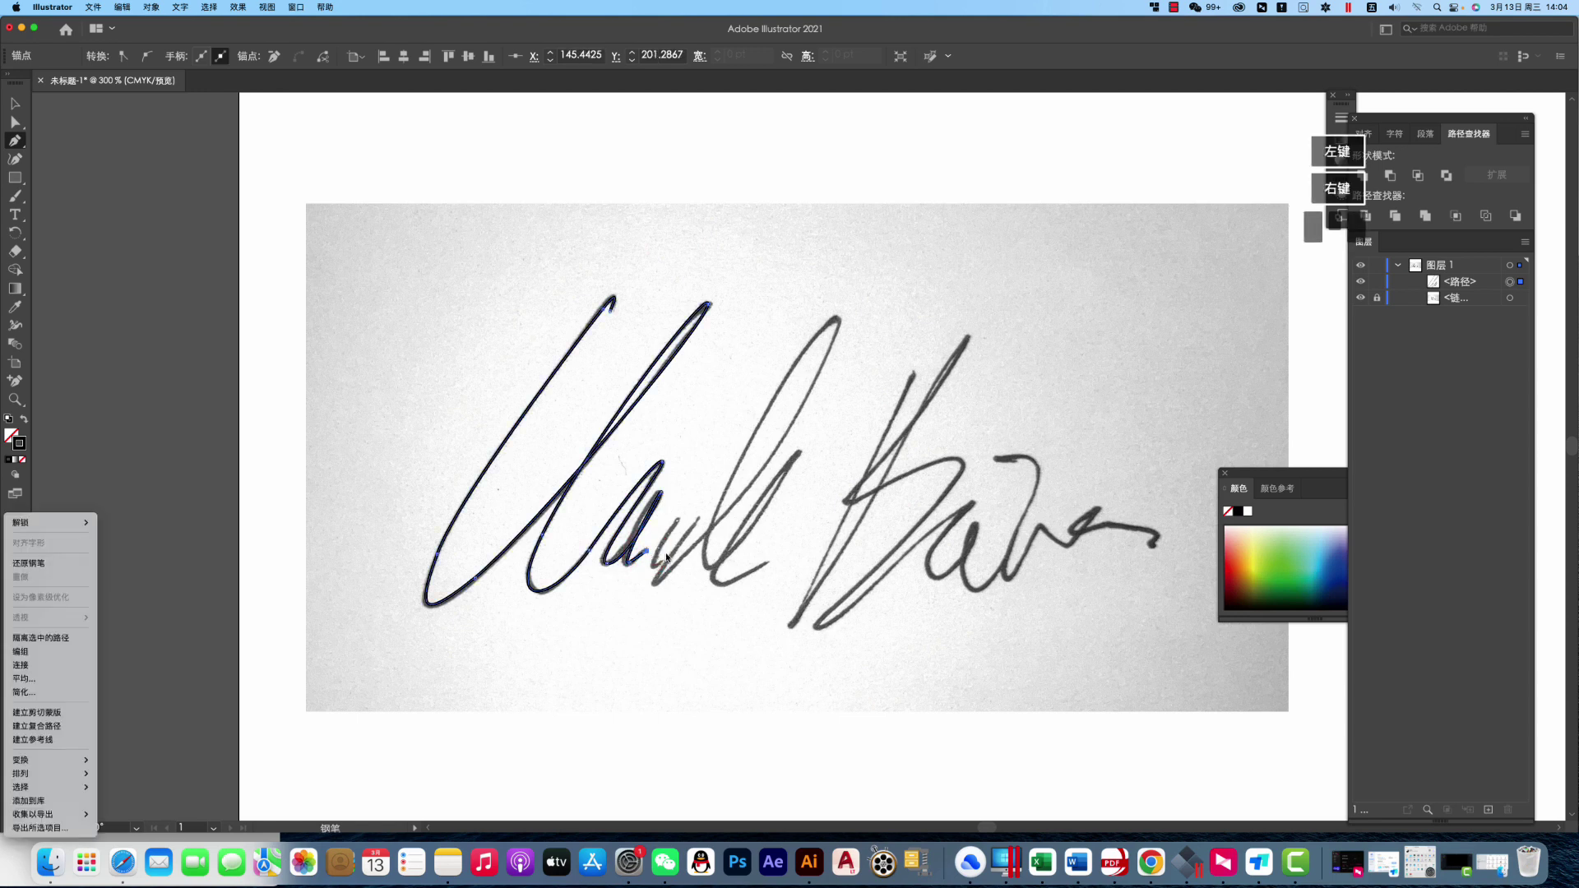
click(22, 109)
click(14, 122)
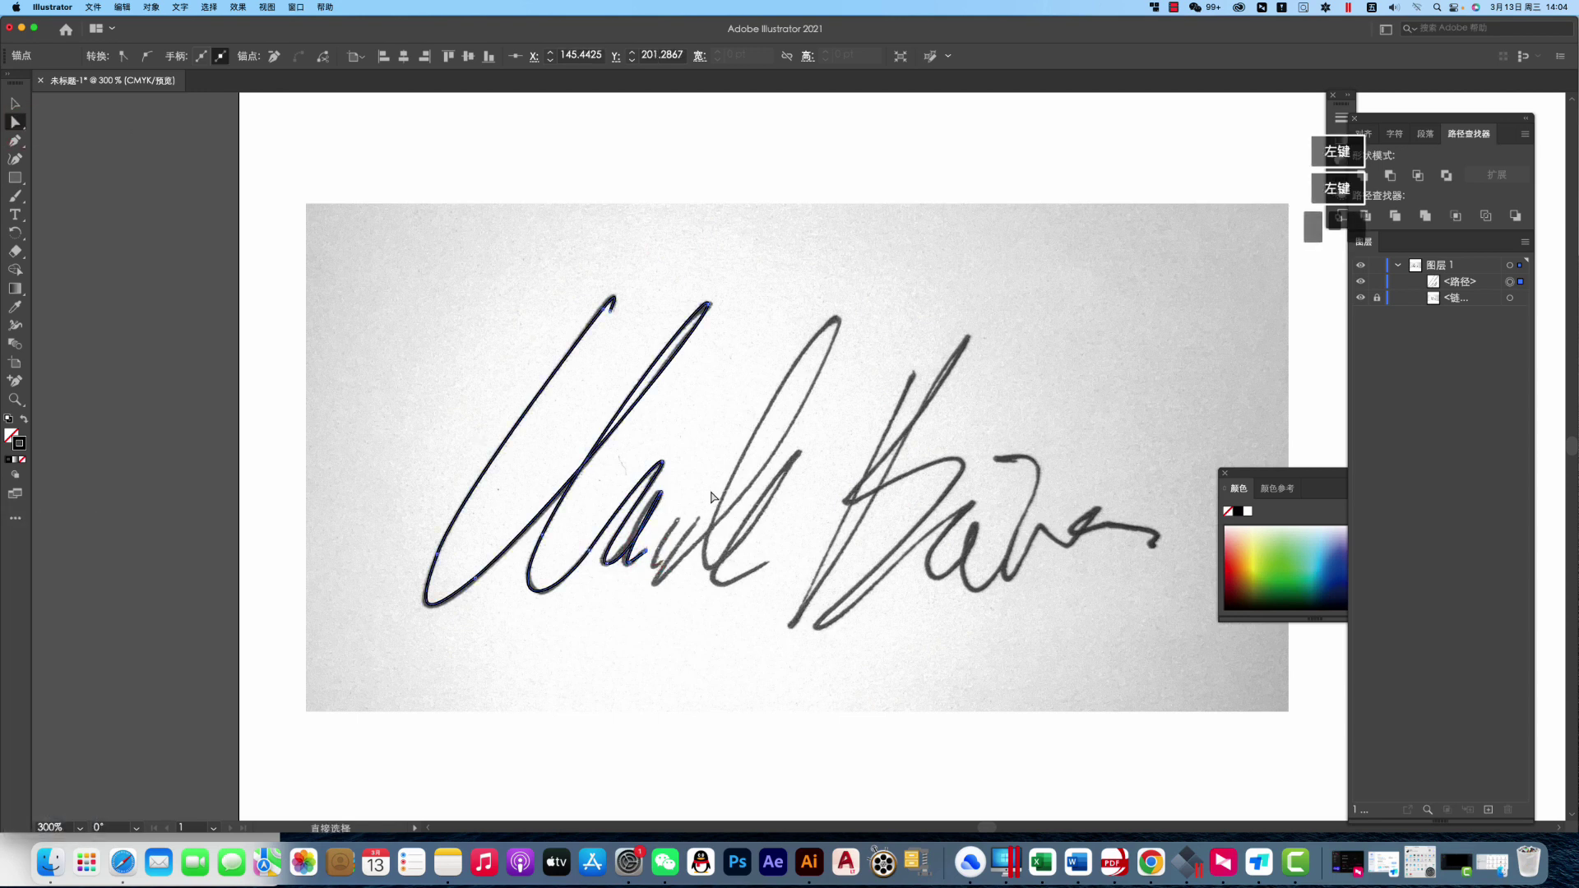
click(663, 495)
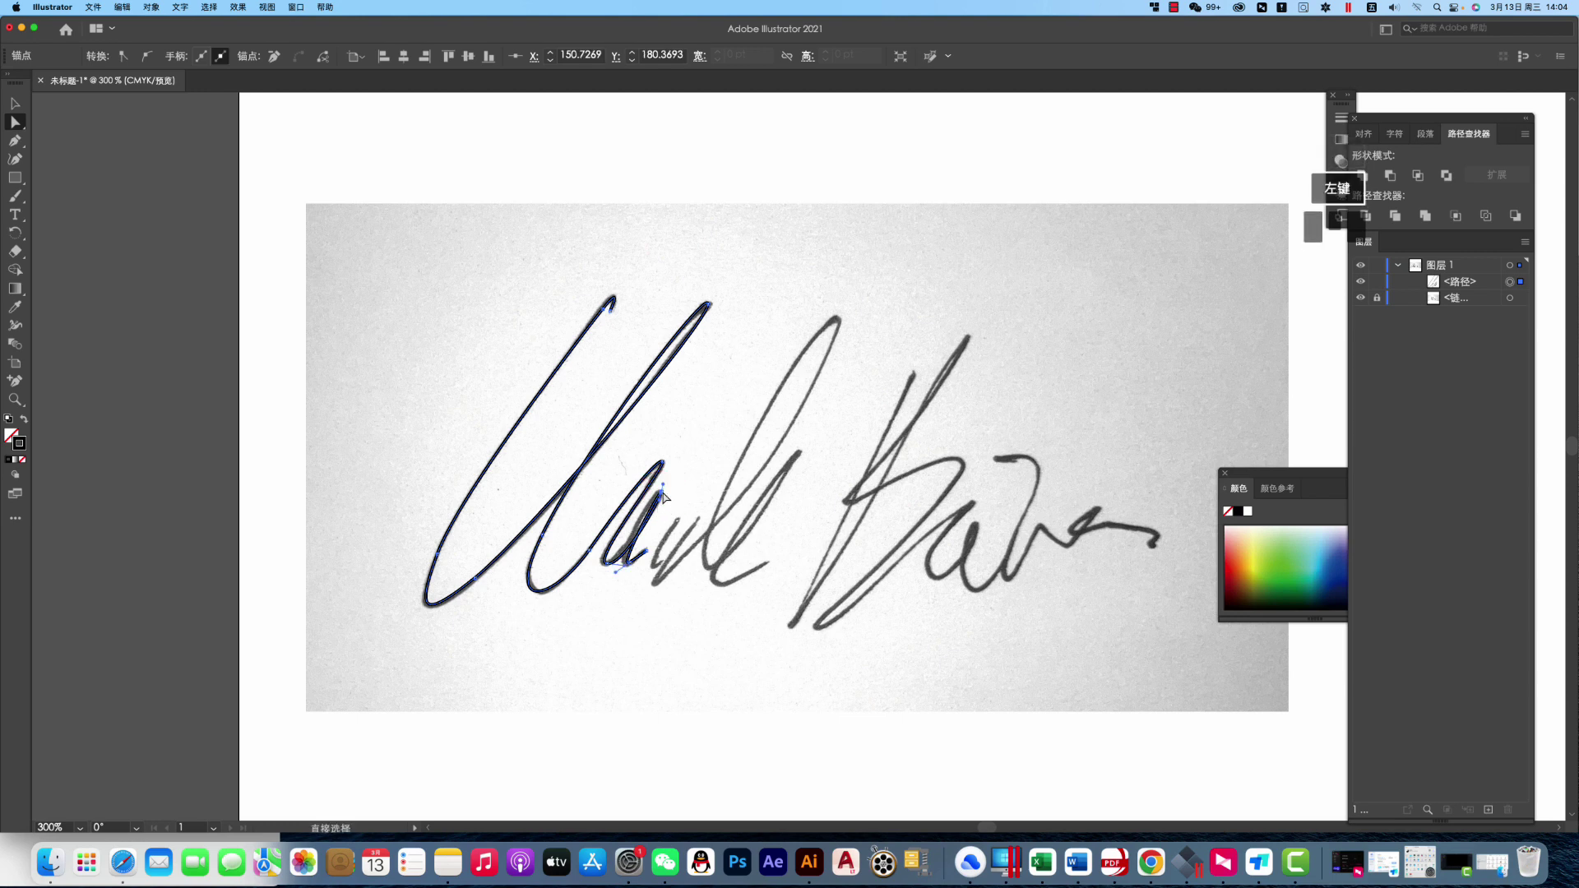
drag(664, 499, 664, 468)
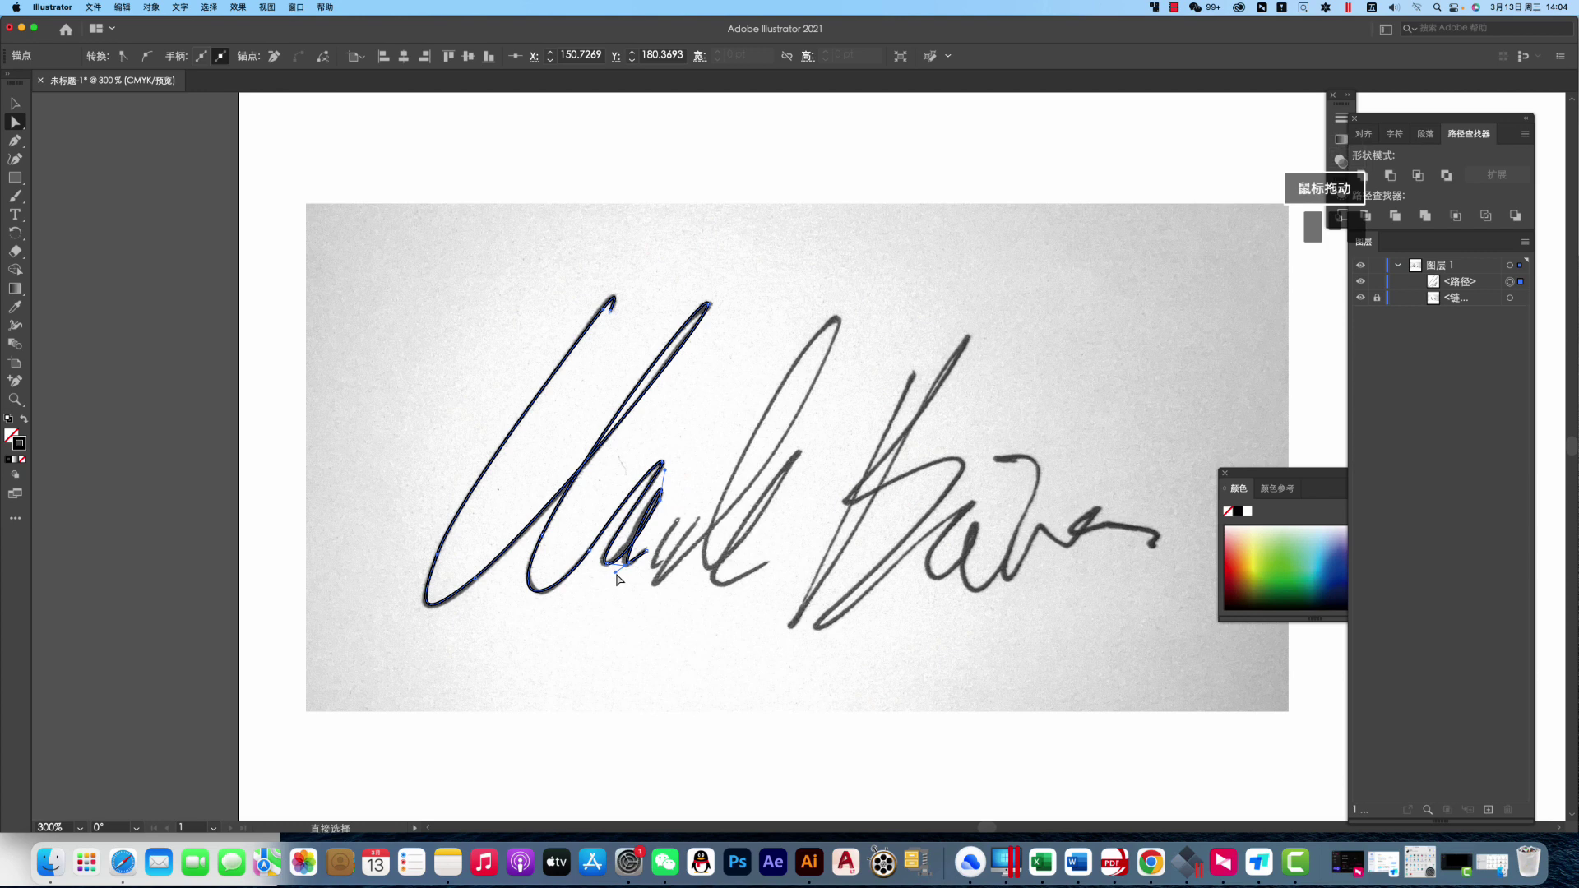
click(609, 575)
Trace the short downstroke just after the second letter as a separate Pen path
click(15, 140)
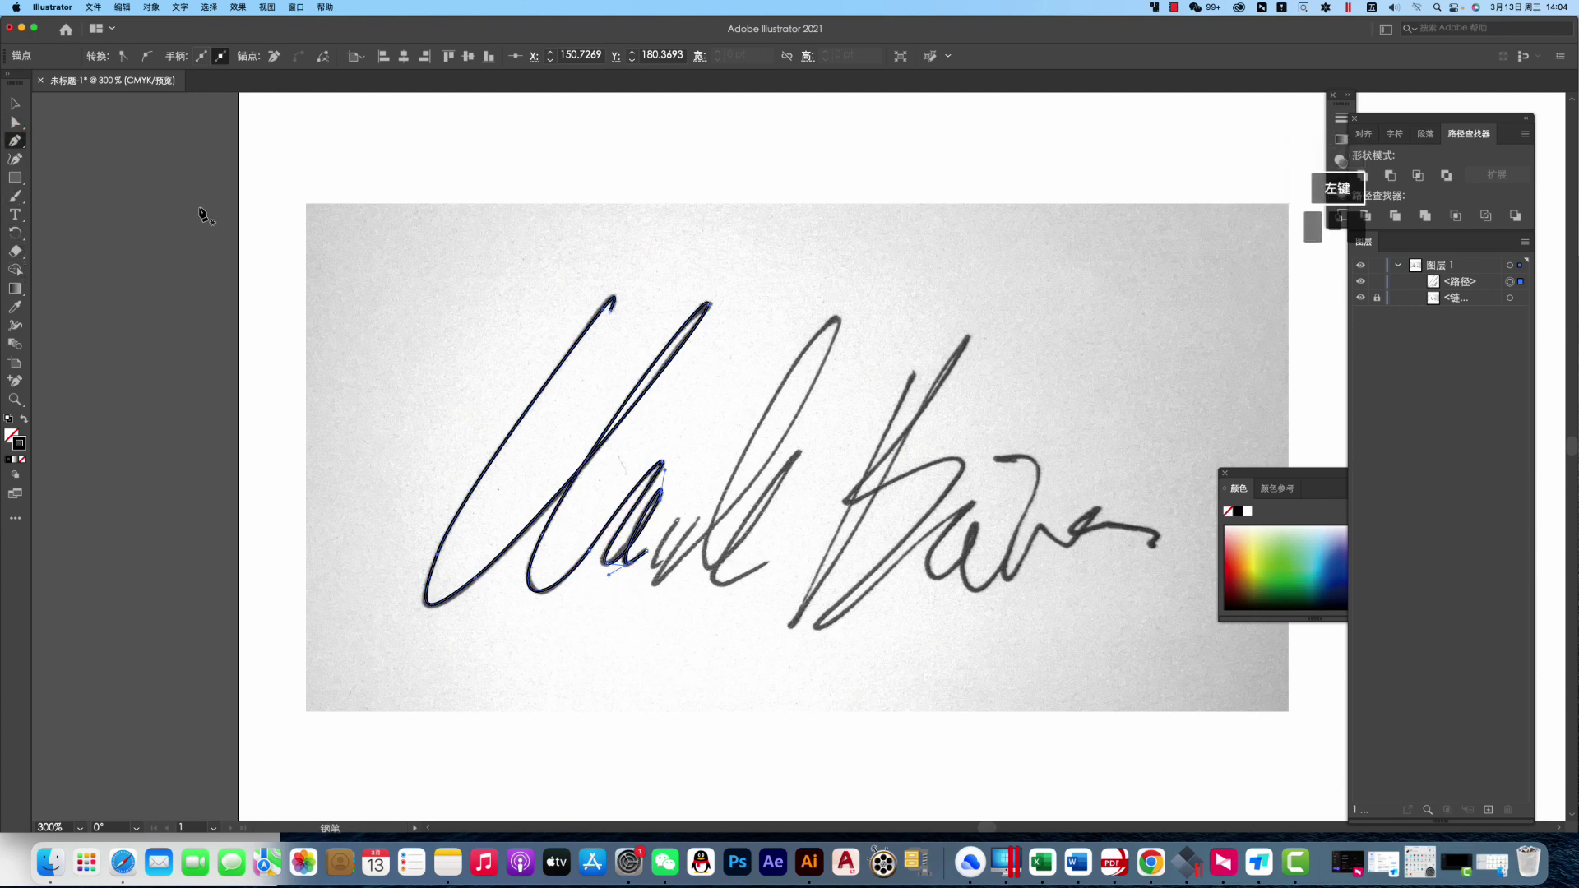
click(675, 520)
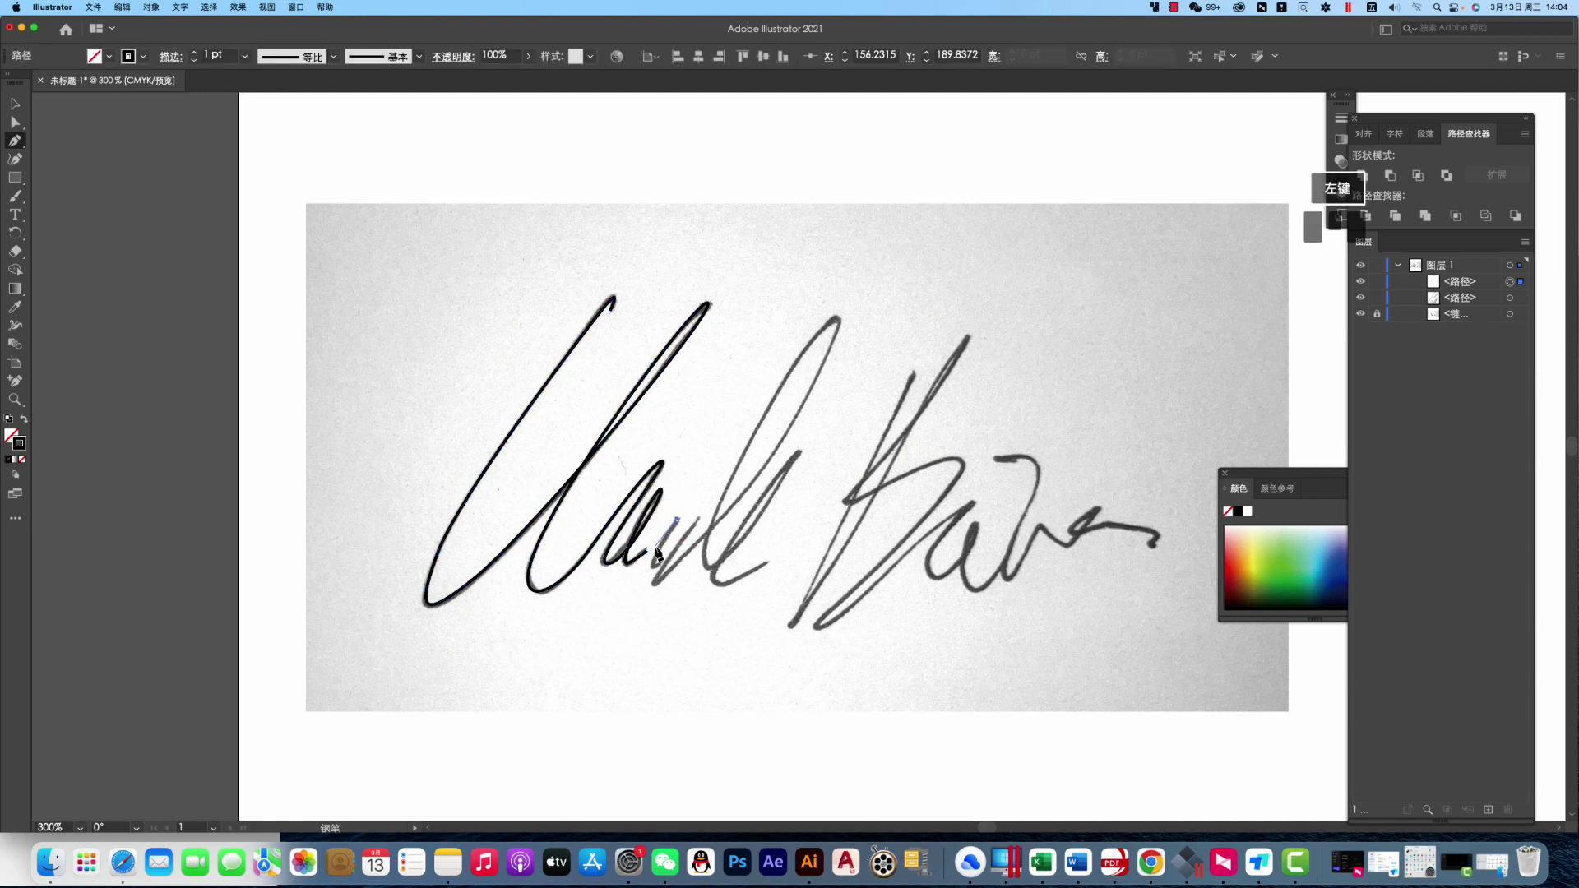
mouse_move(658, 553)
mouse_down()
mouse_move(652, 564)
mouse_move(672, 556)
mouse_up()
click(661, 566)
right_click(688, 543)
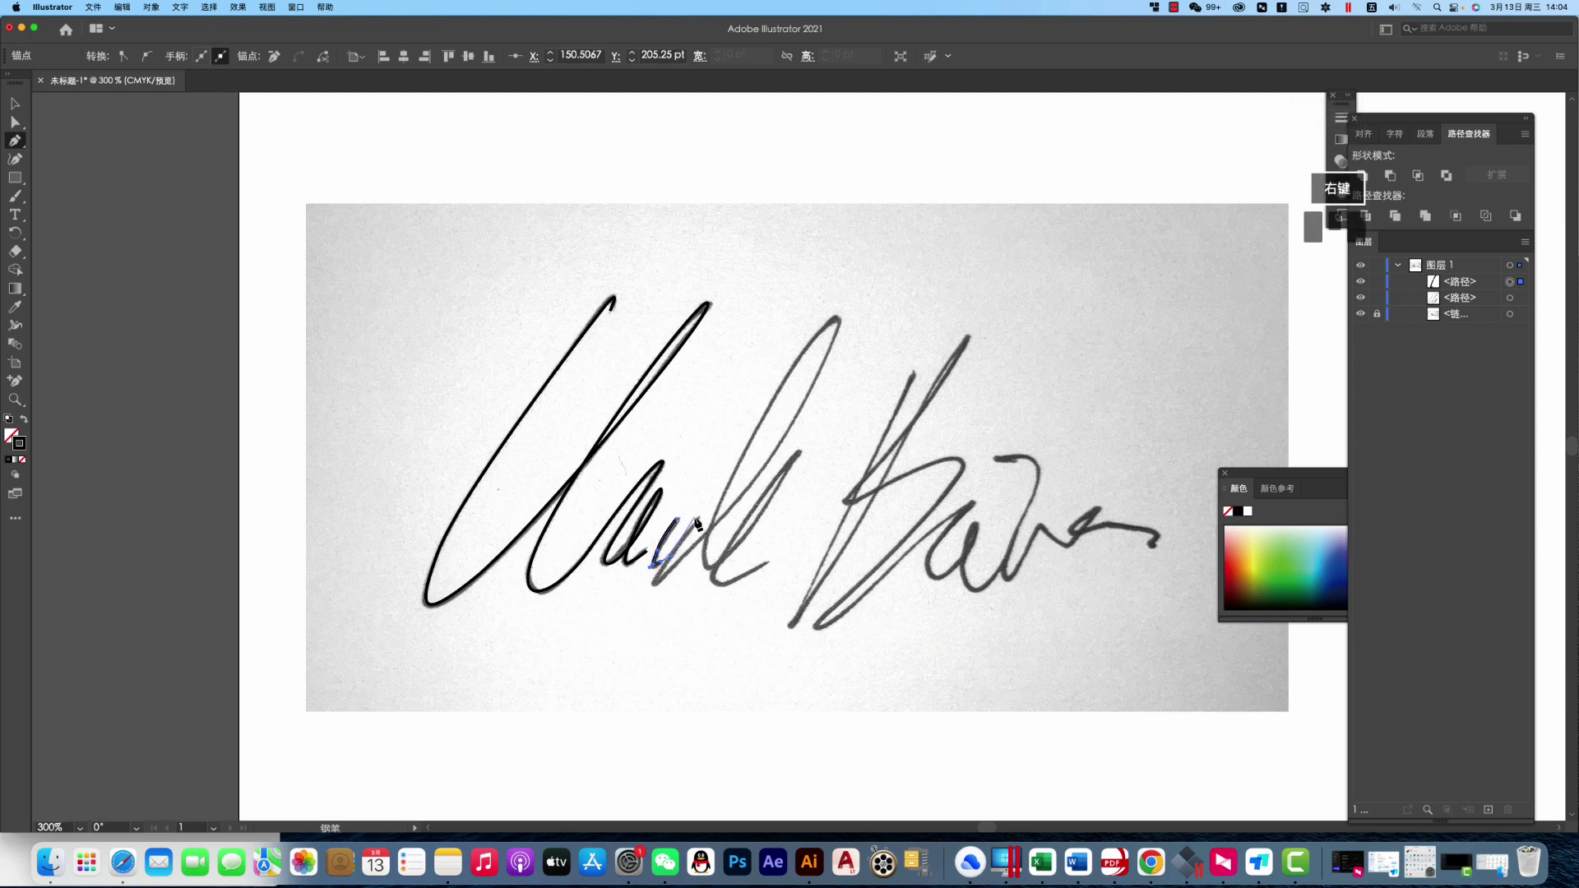
Trace the rest of the first word as a new path, following its tall loop, the shorter upstroke and the final tail
click(669, 564)
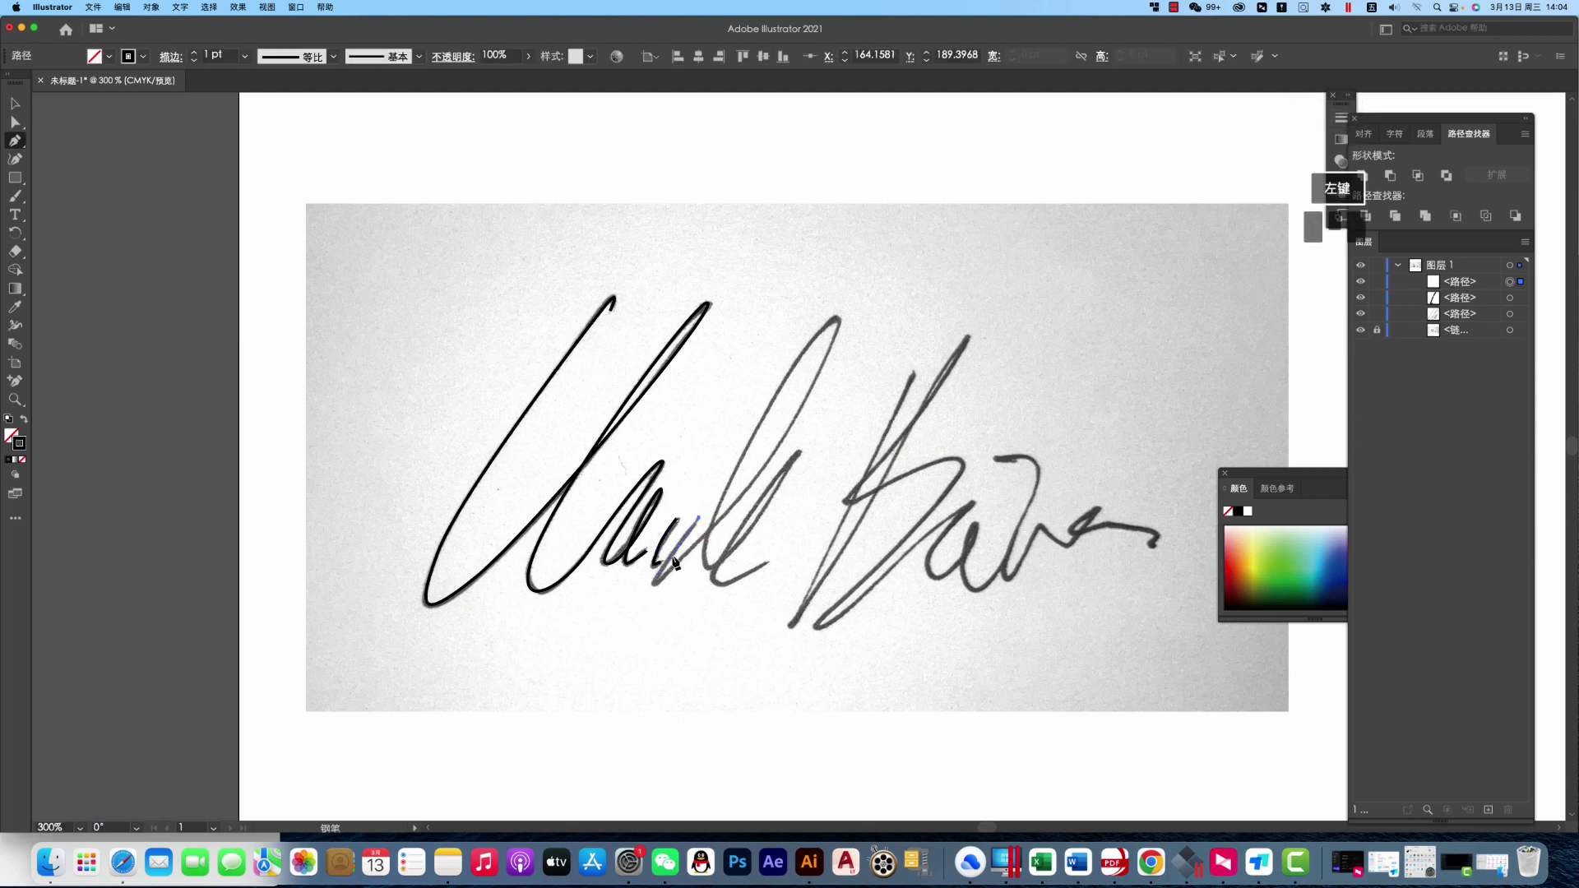
drag(672, 561, 663, 580)
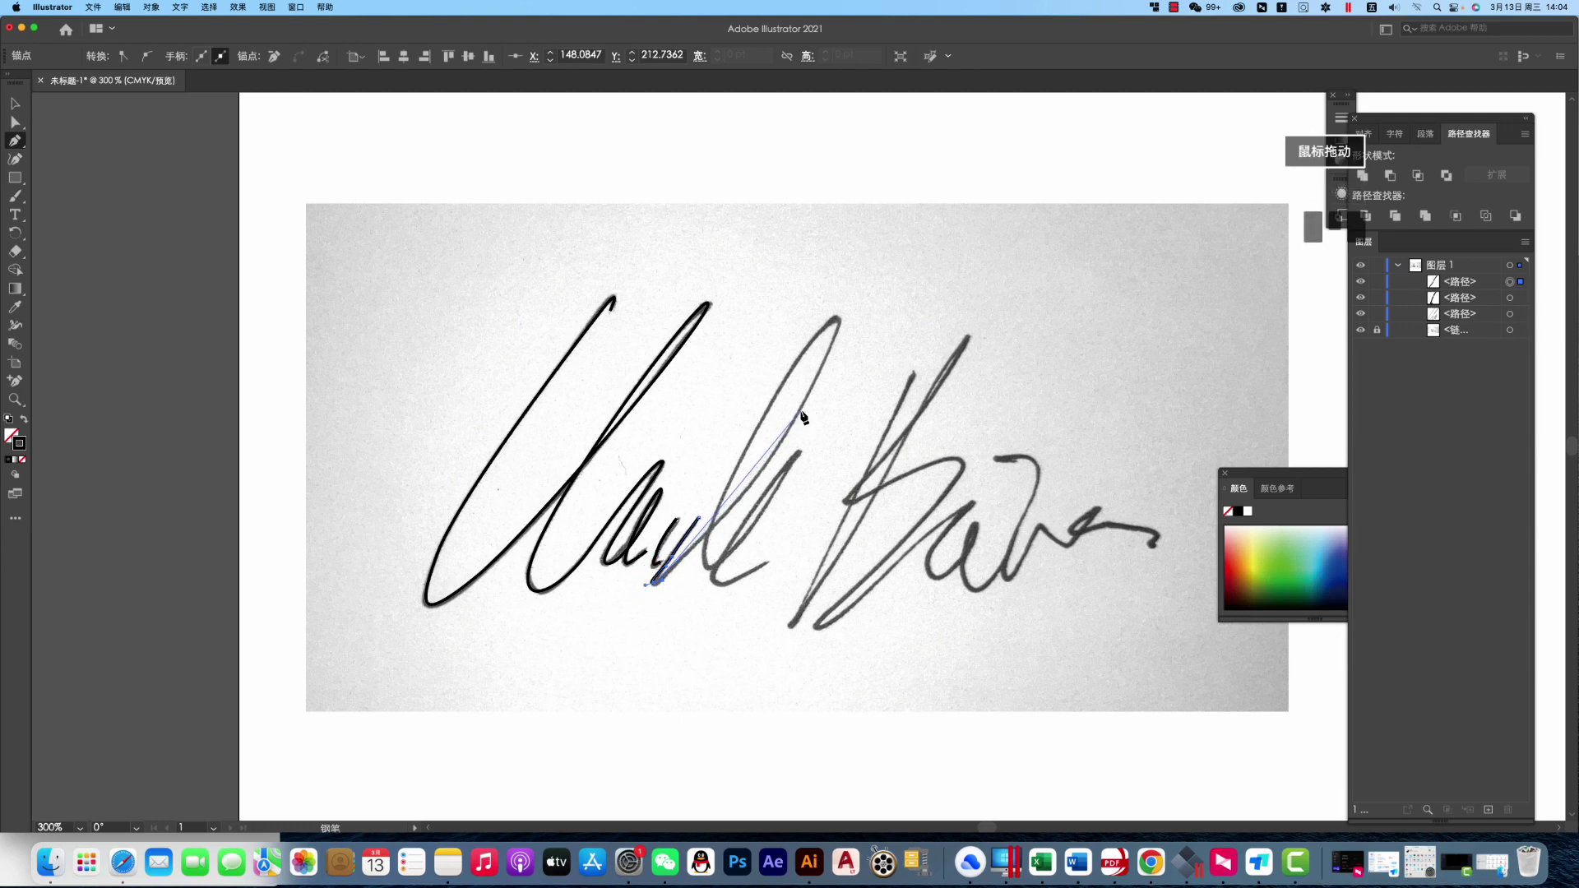
drag(781, 446, 797, 413)
drag(837, 319, 829, 306)
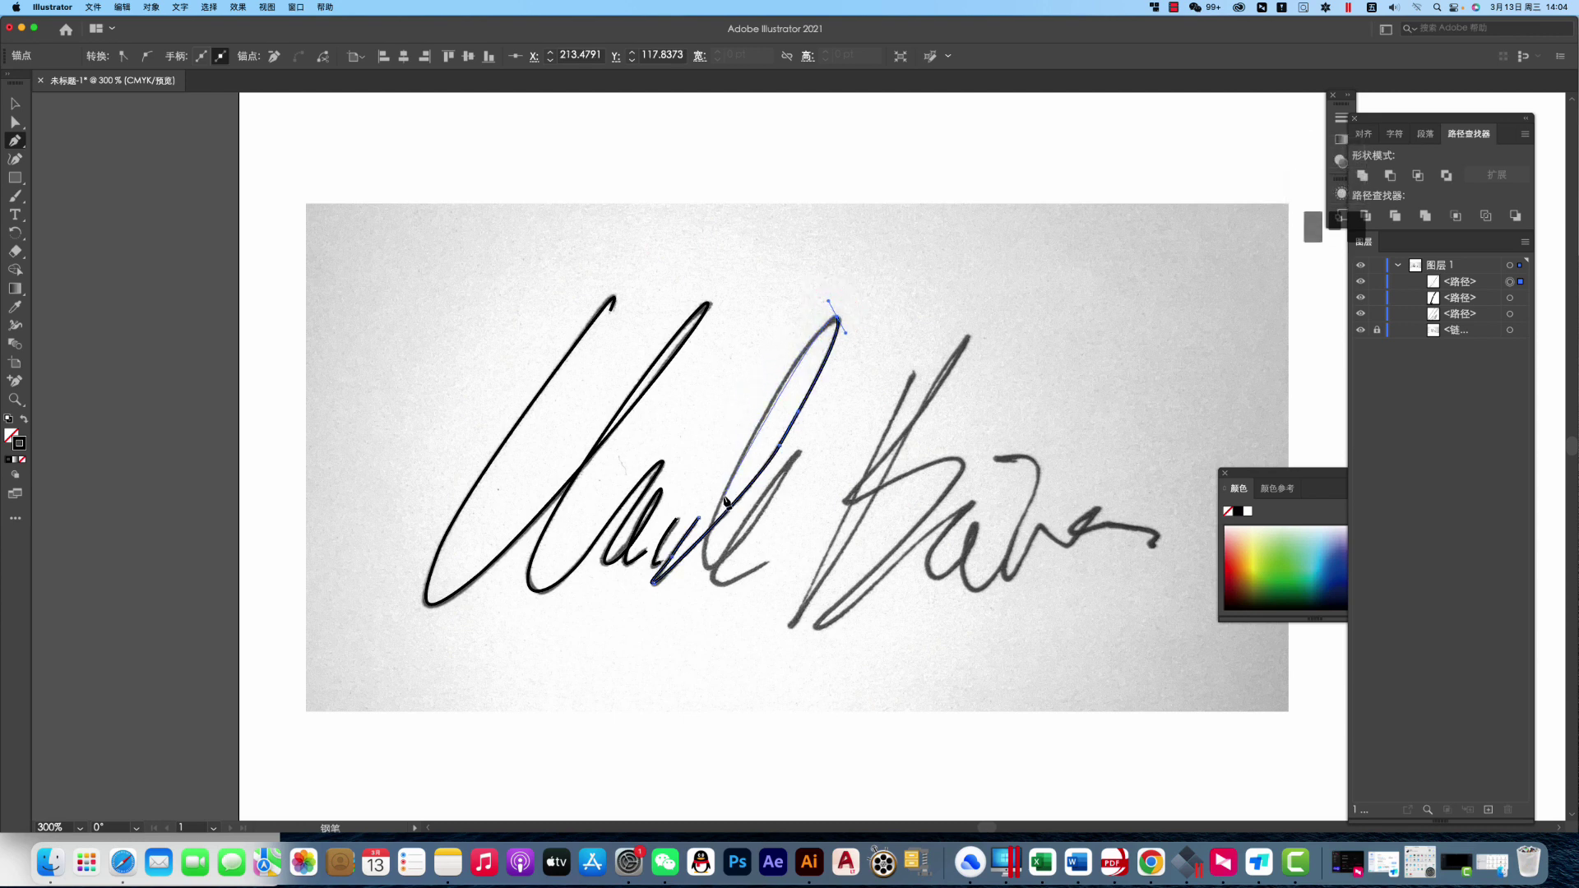
drag(709, 531, 794, 471)
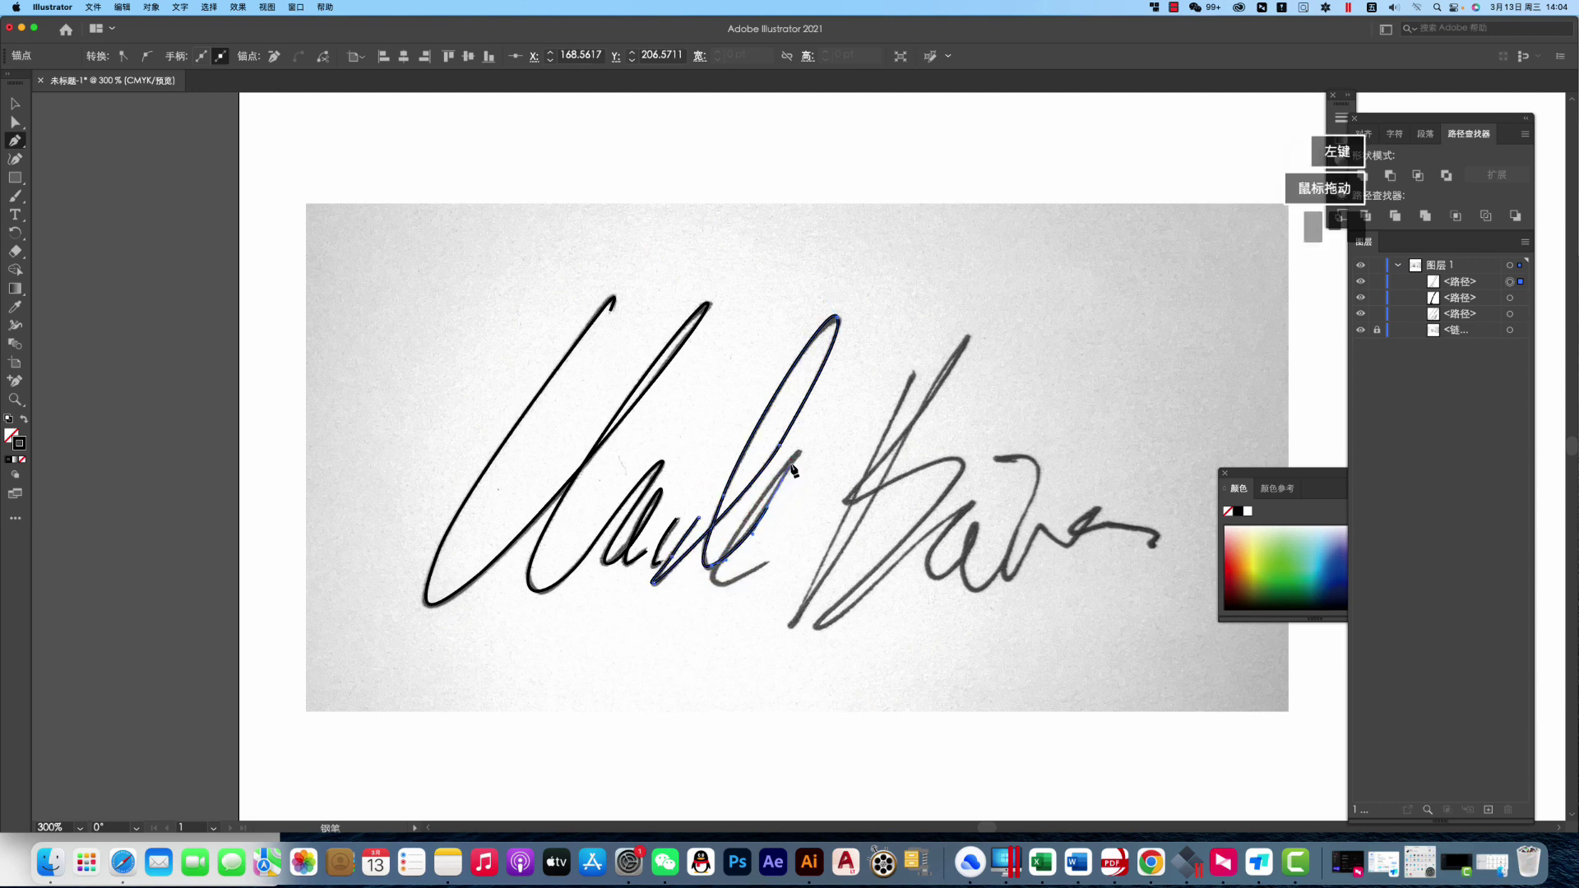
click(798, 453)
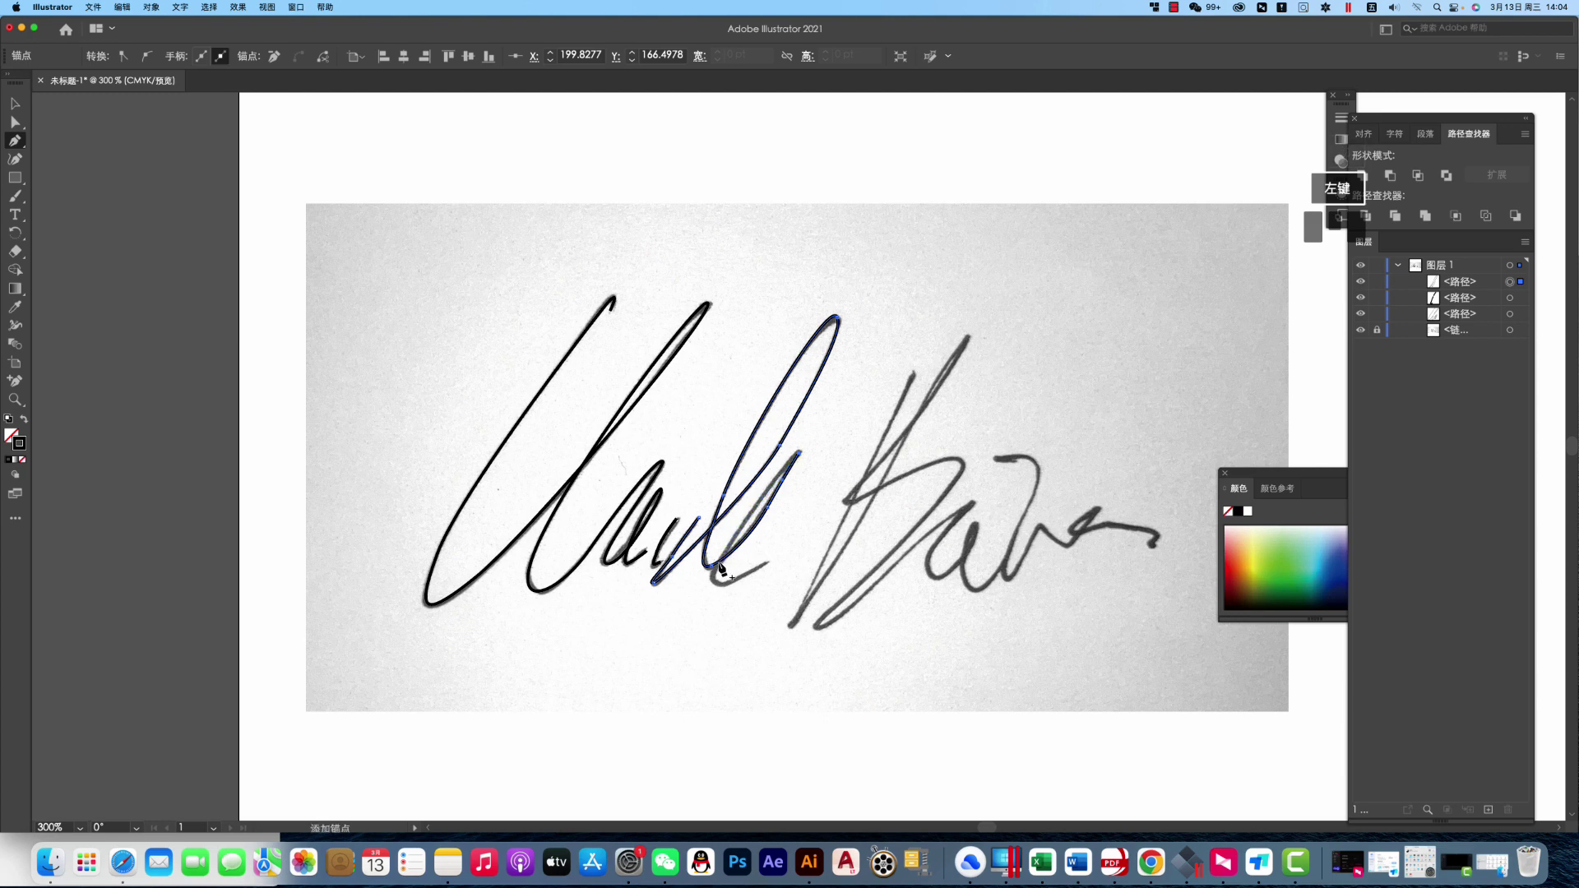
drag(714, 590, 797, 544)
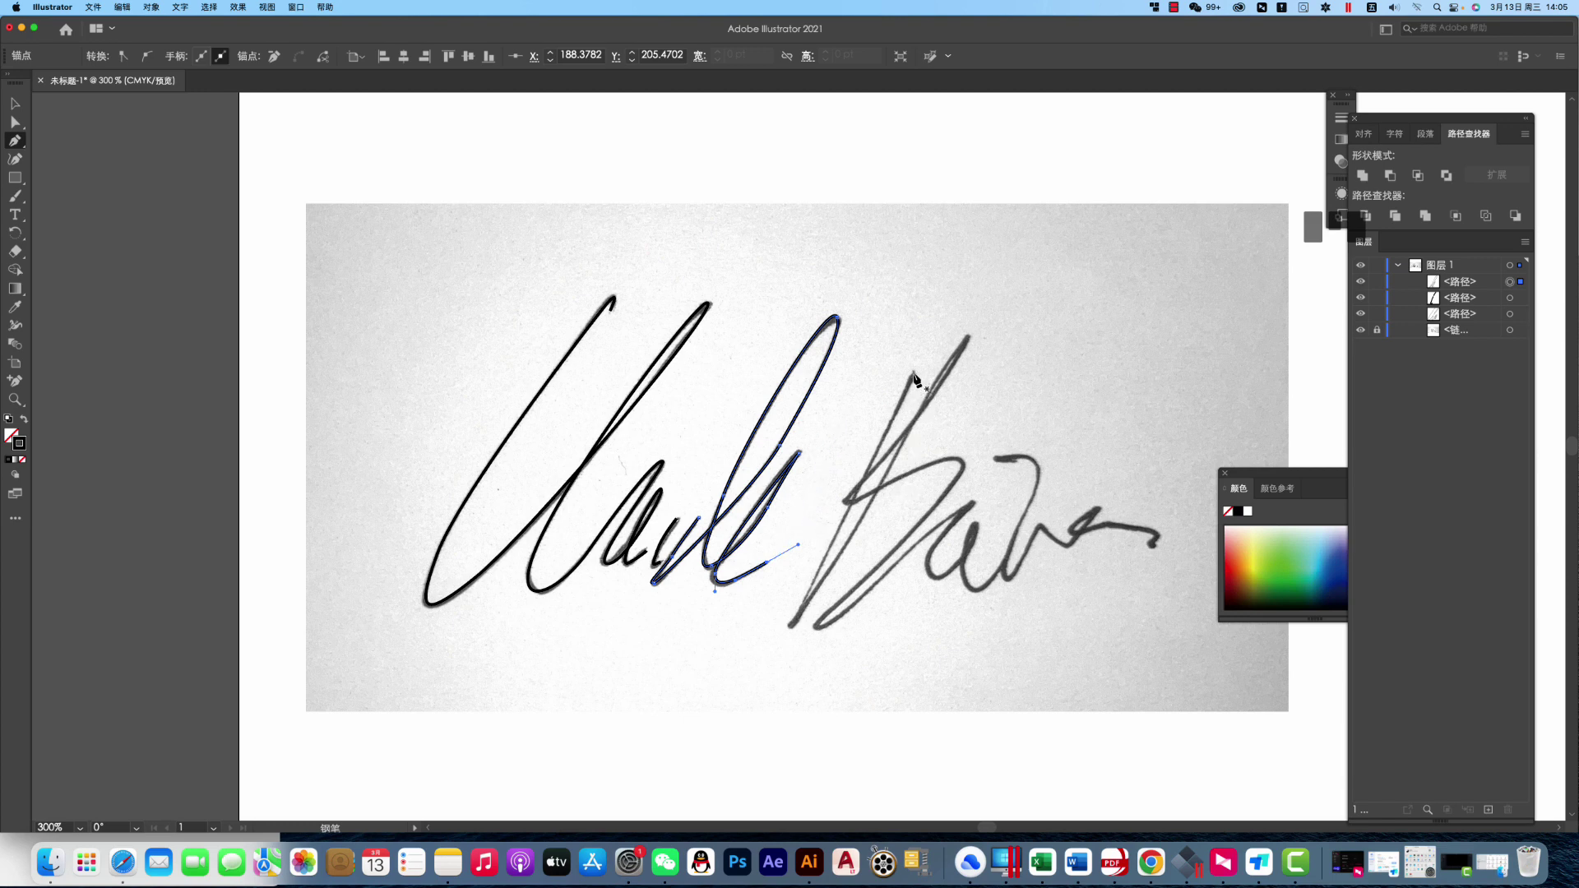
Trace the second word's capital as a new path, following its two tall slanted strokes, the bowl and the long lower stroke
drag(914, 374, 785, 626)
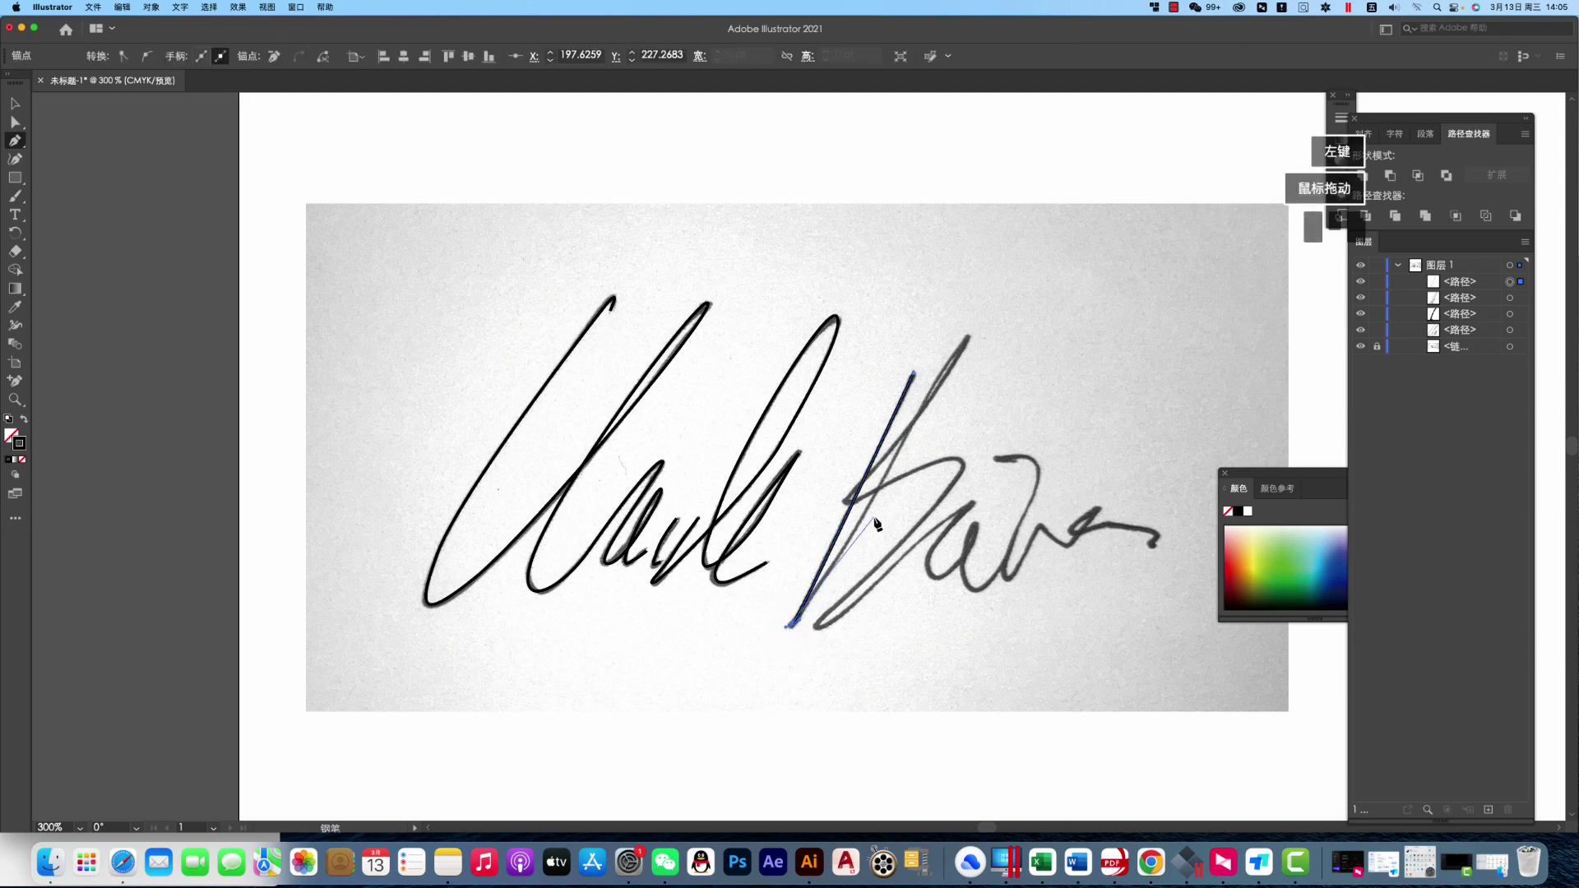
drag(902, 444, 966, 339)
click(966, 339)
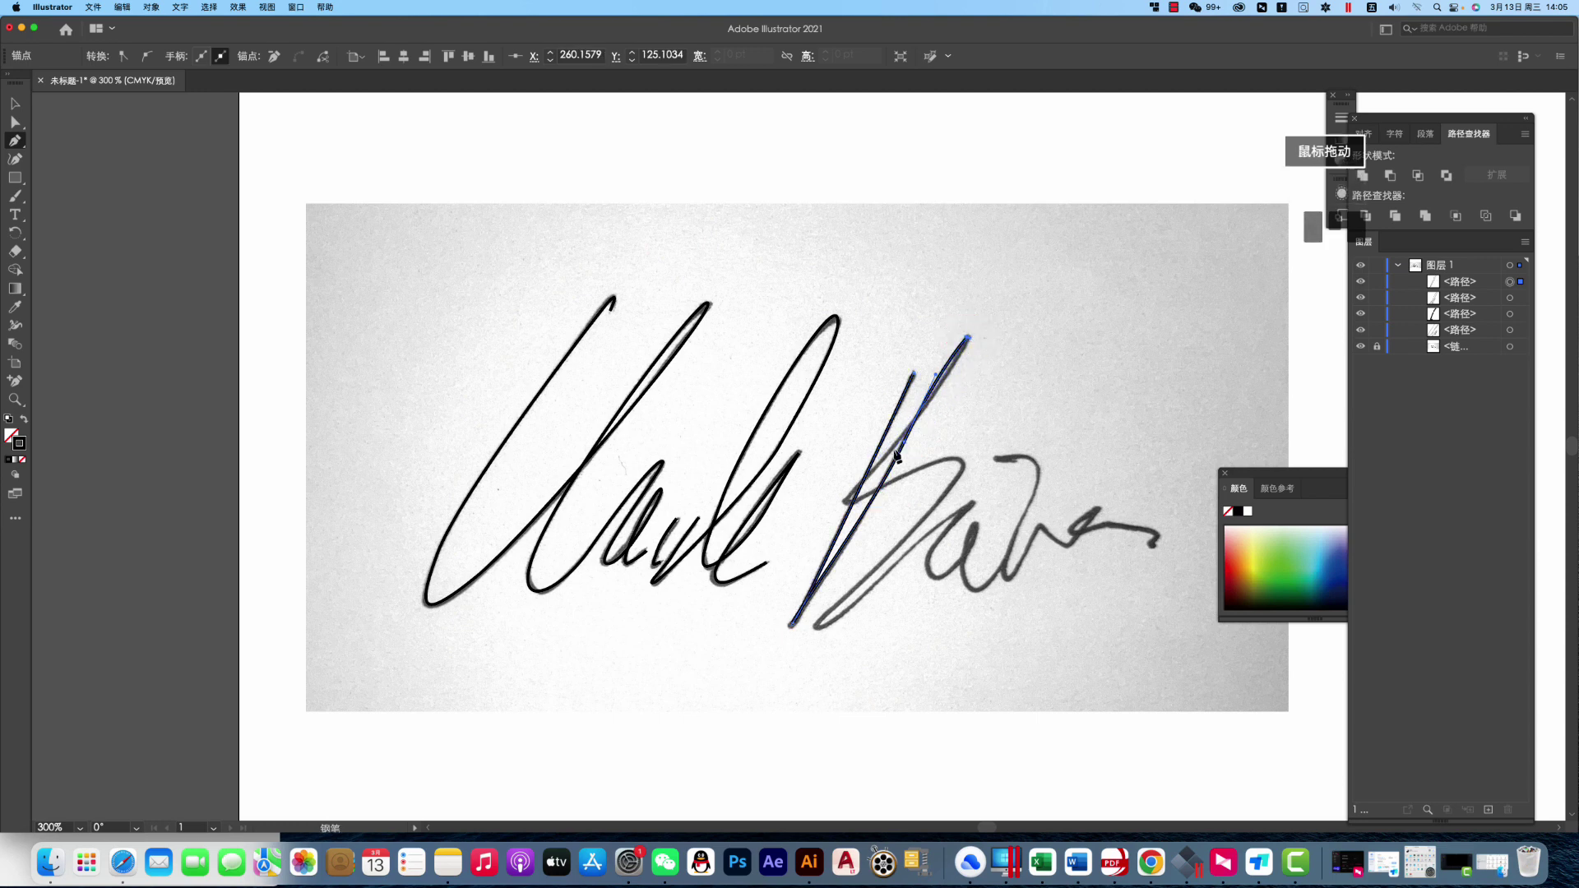
mouse_move(891, 446)
mouse_down()
mouse_move(865, 461)
mouse_move(851, 505)
mouse_up()
click(849, 505)
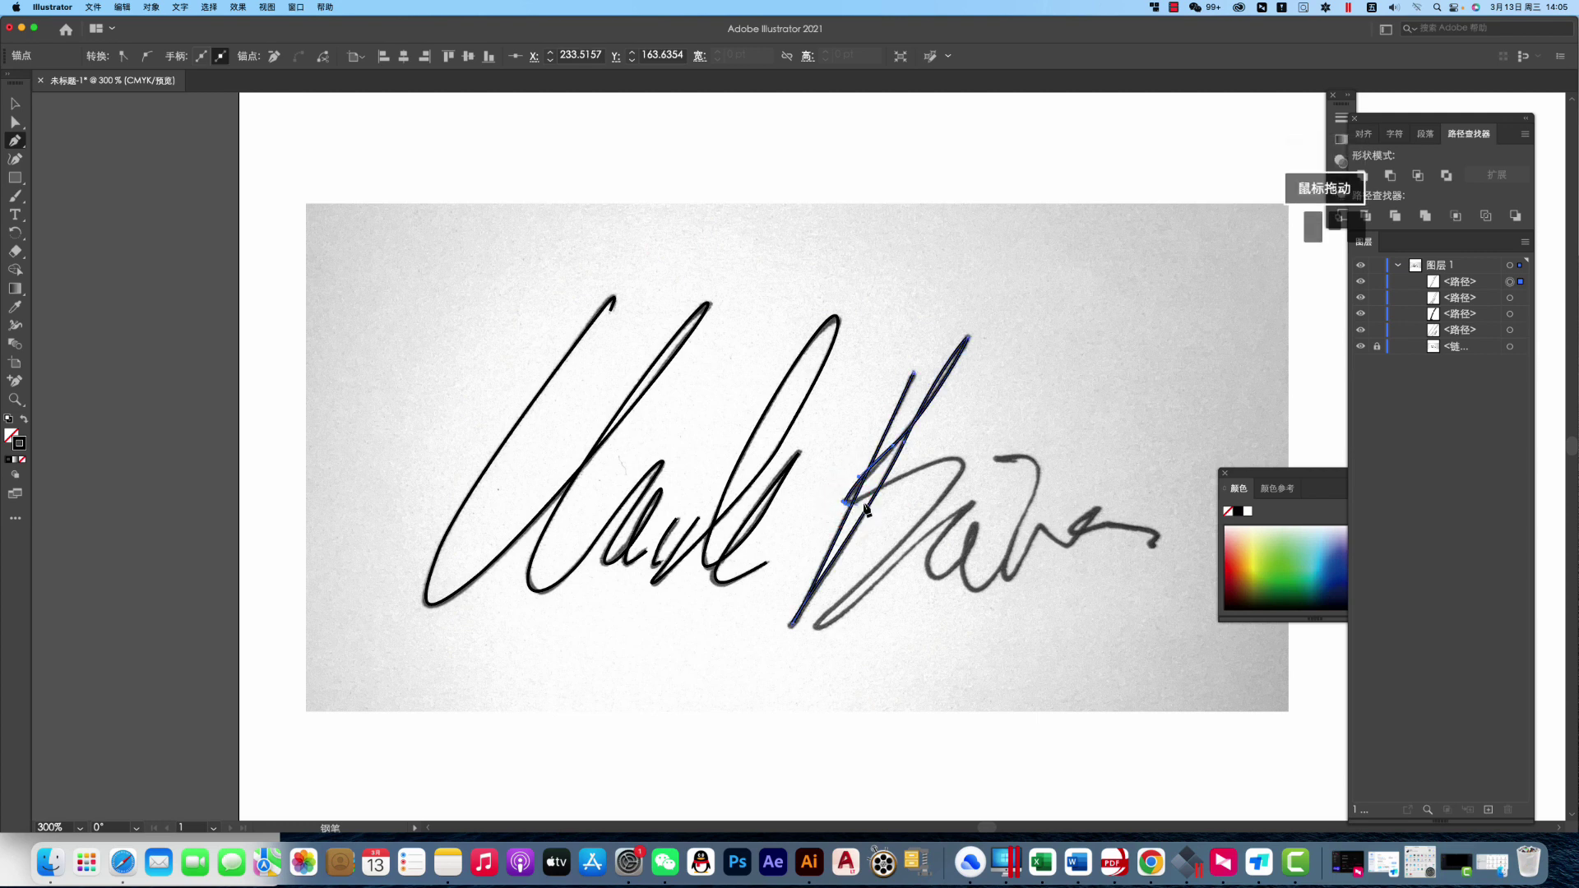
drag(936, 470, 892, 559)
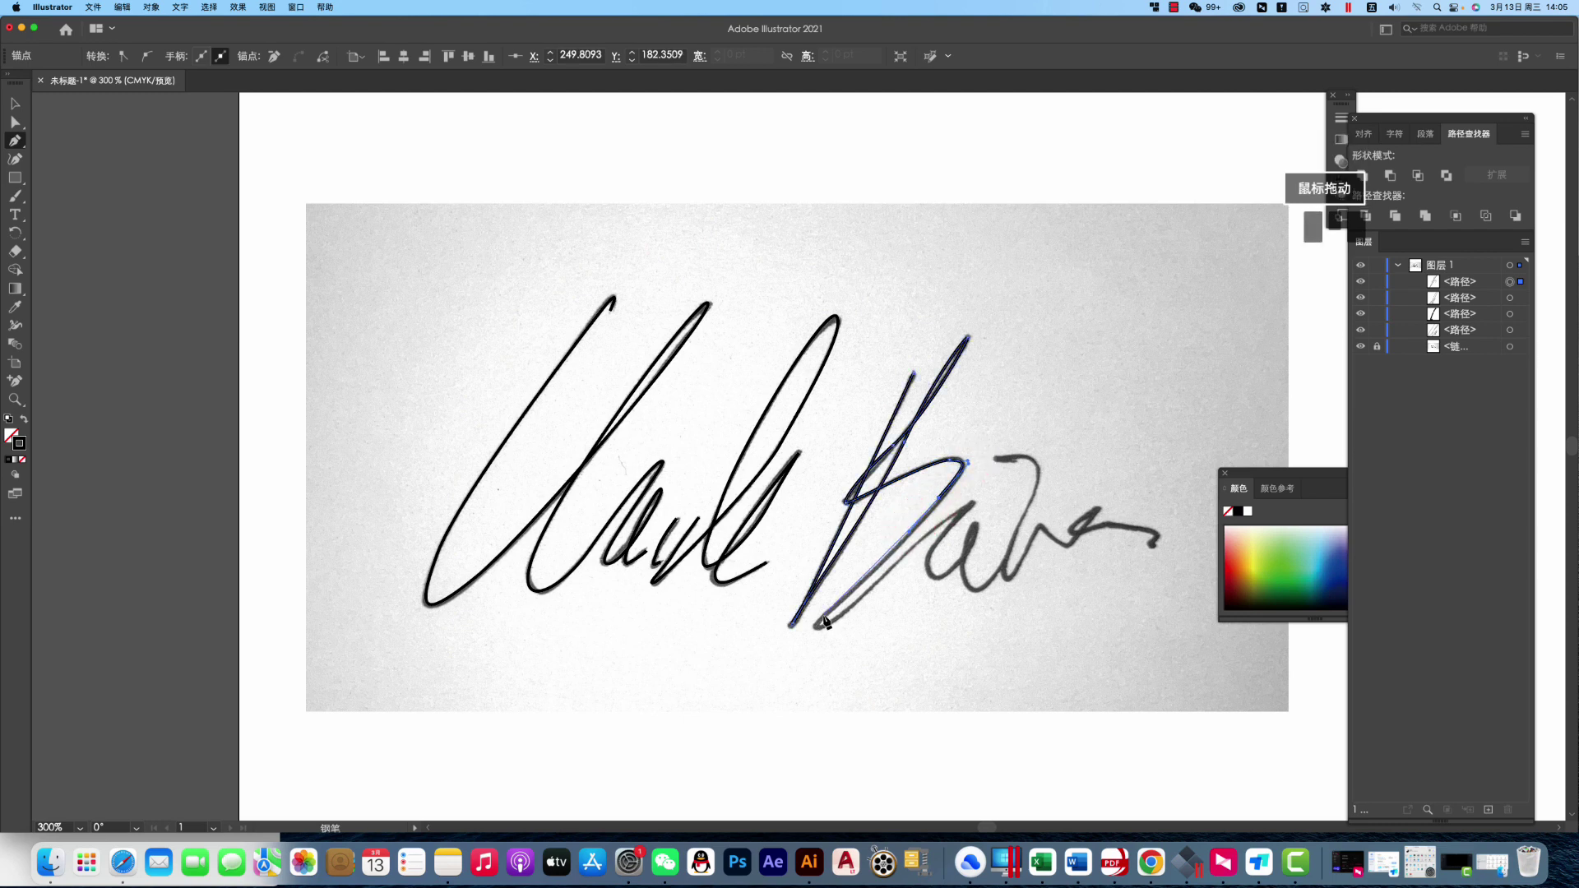
drag(831, 606, 835, 626)
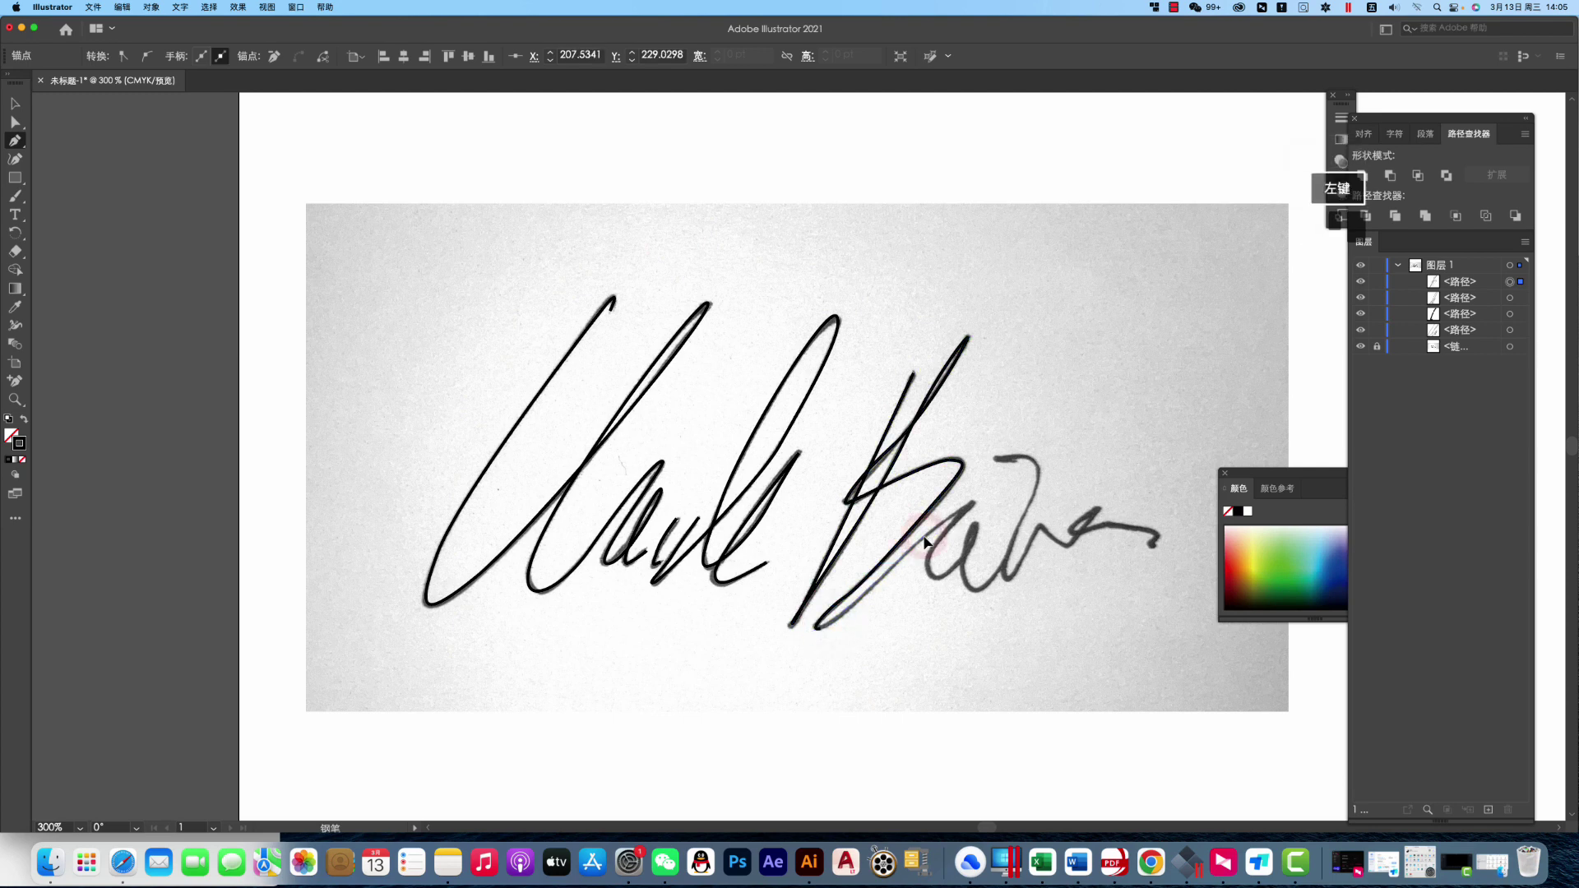
Extend the capital's path through the small rounded letter beside it, ending on the next upstroke
drag(940, 518, 942, 514)
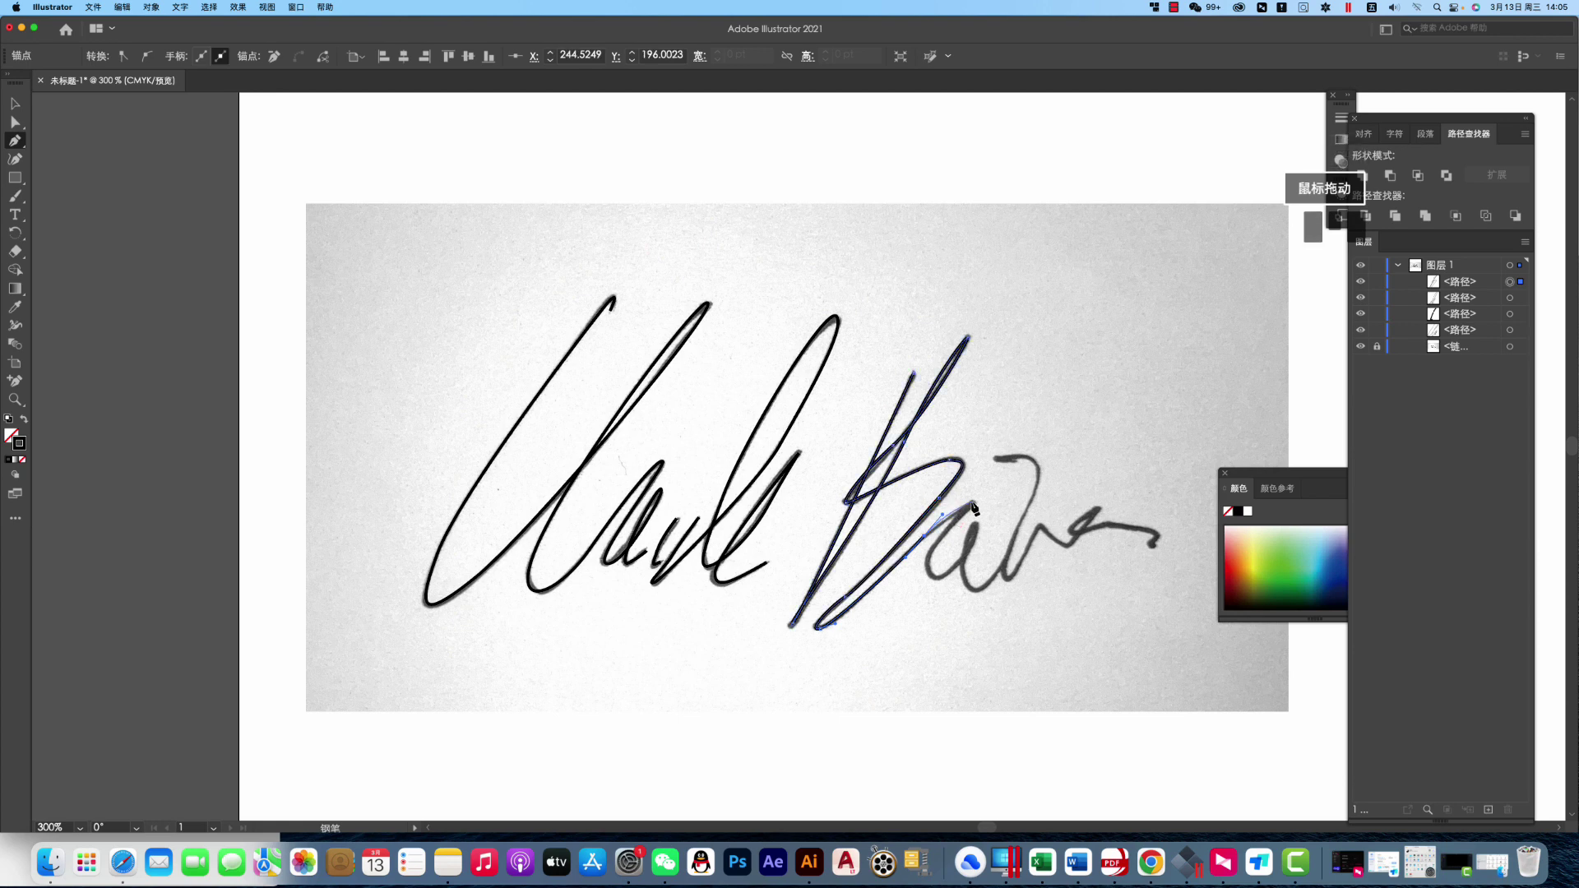
click(971, 501)
drag(935, 588, 978, 498)
drag(974, 588, 999, 590)
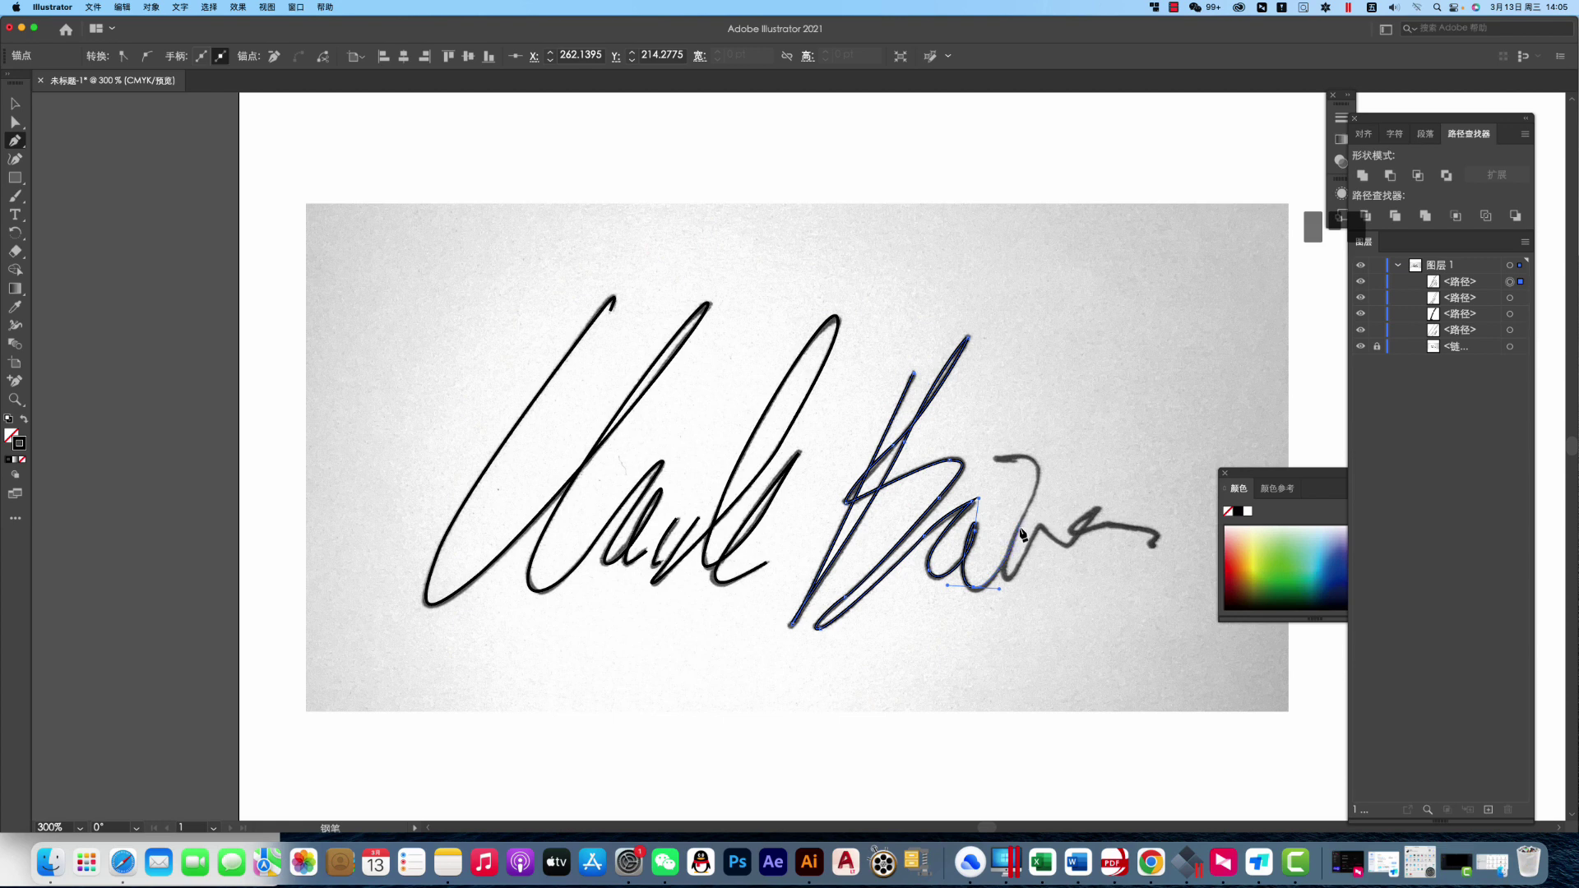
click(1021, 532)
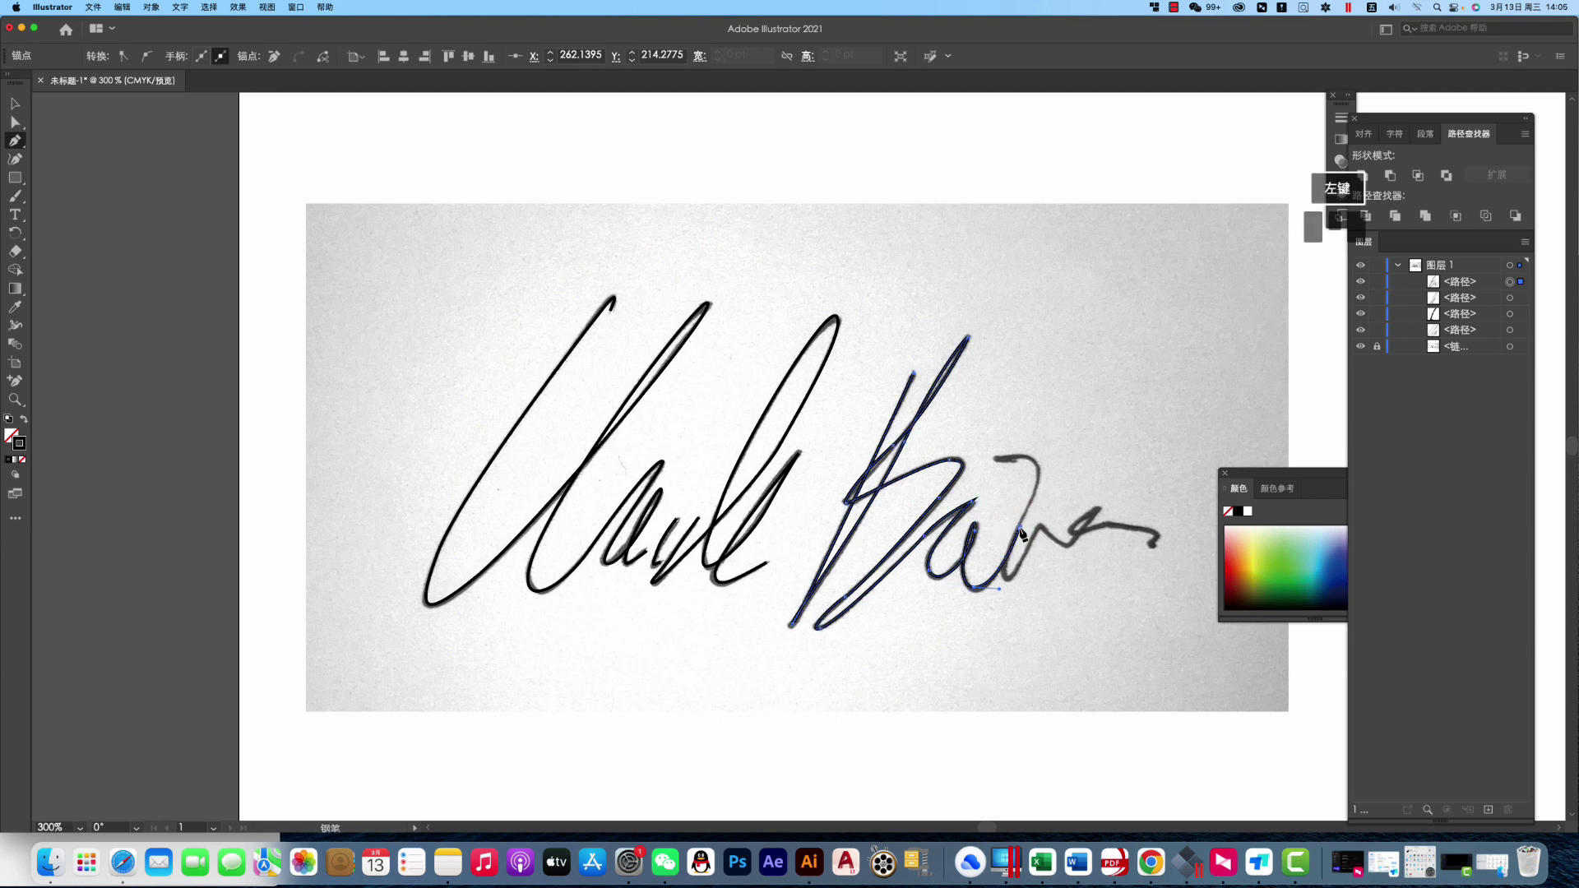
Trace the rest of the second word as a new path, following the short hook, its downstroke, the small loop and the final wavy tail
super+click(1015, 463)
mouse_move(1016, 462)
mouse_down()
mouse_move(1003, 460)
mouse_move(1040, 481)
mouse_up()
click(995, 458)
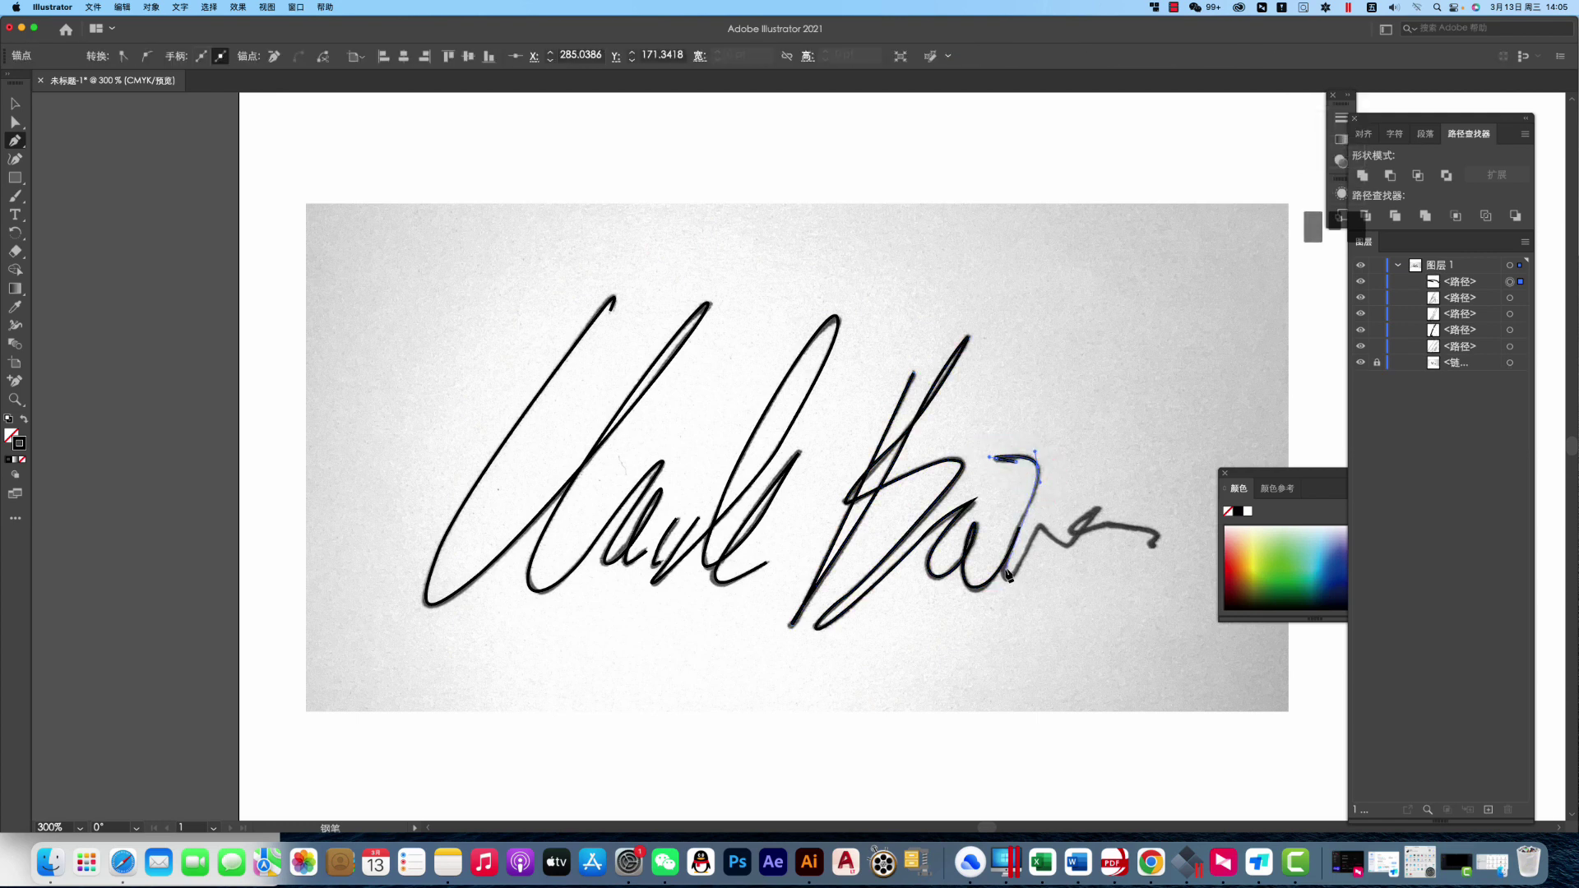
drag(1008, 578, 1100, 508)
click(1034, 539)
click(1058, 545)
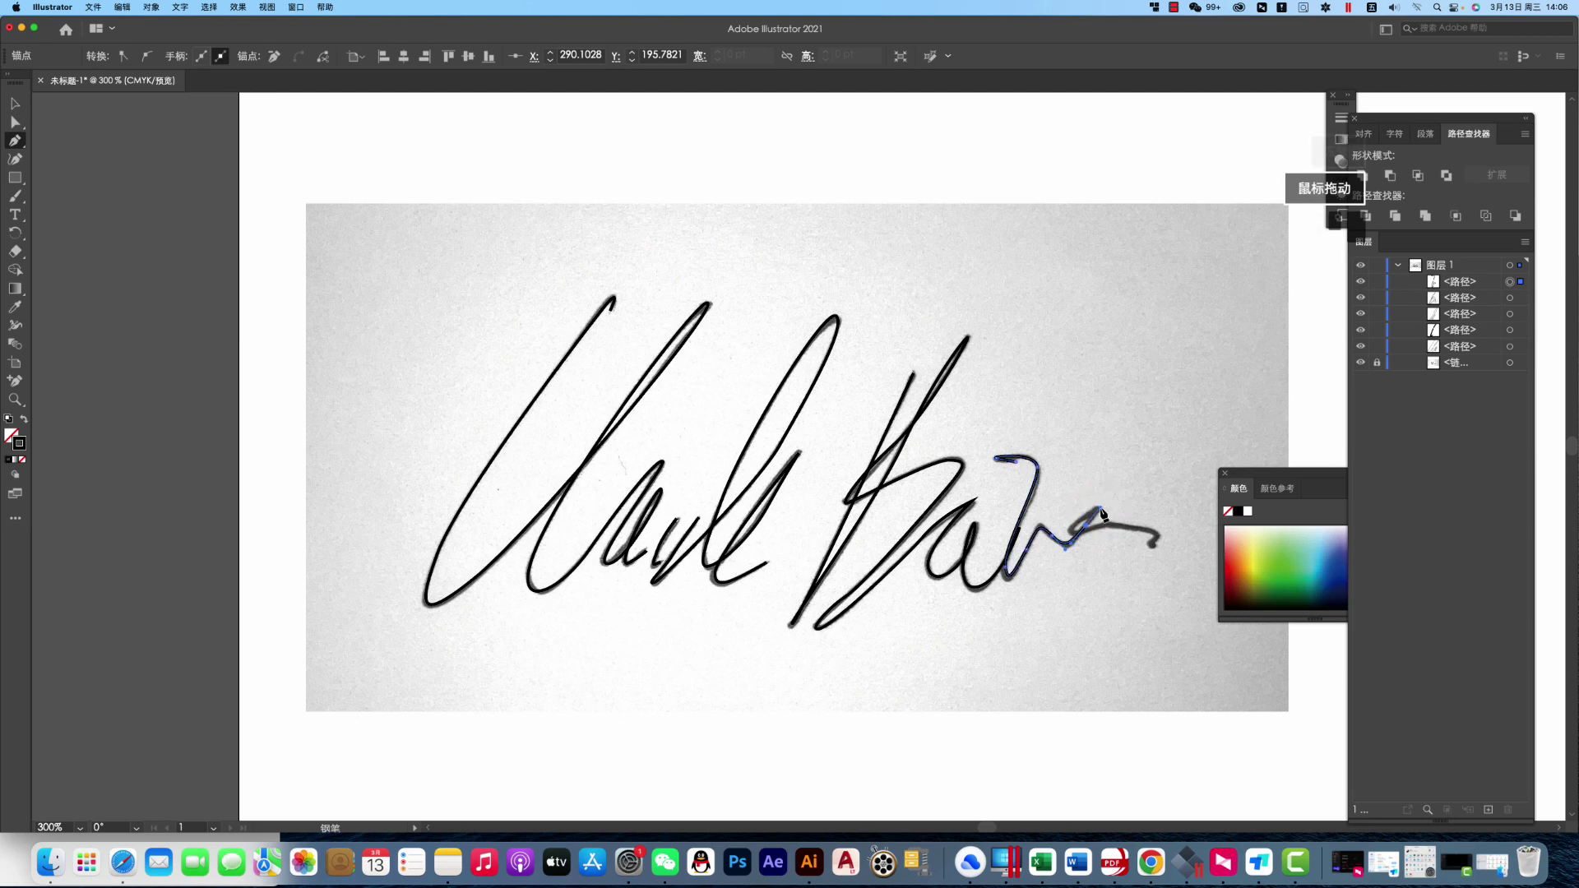
click(1071, 528)
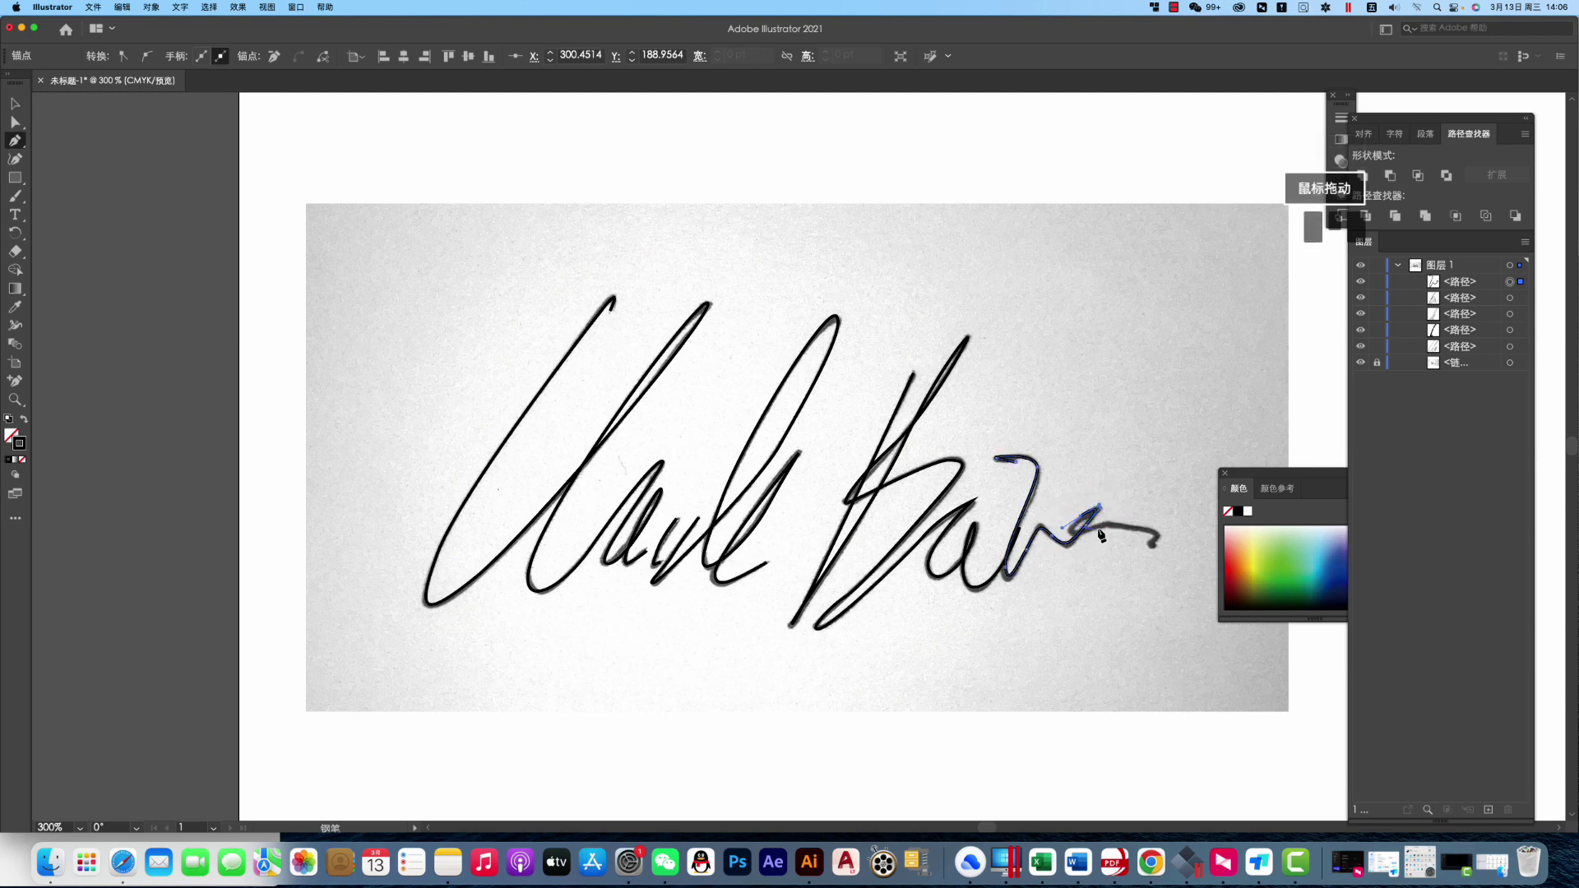
mouse_move(1103, 535)
mouse_down()
mouse_move(1128, 517)
mouse_move(1163, 531)
mouse_move(1168, 556)
mouse_up()
Fine-tune the second word's capital with Direct Selection, nudging the anchor where its two slanted strokes meet to match the ink
click(15, 121)
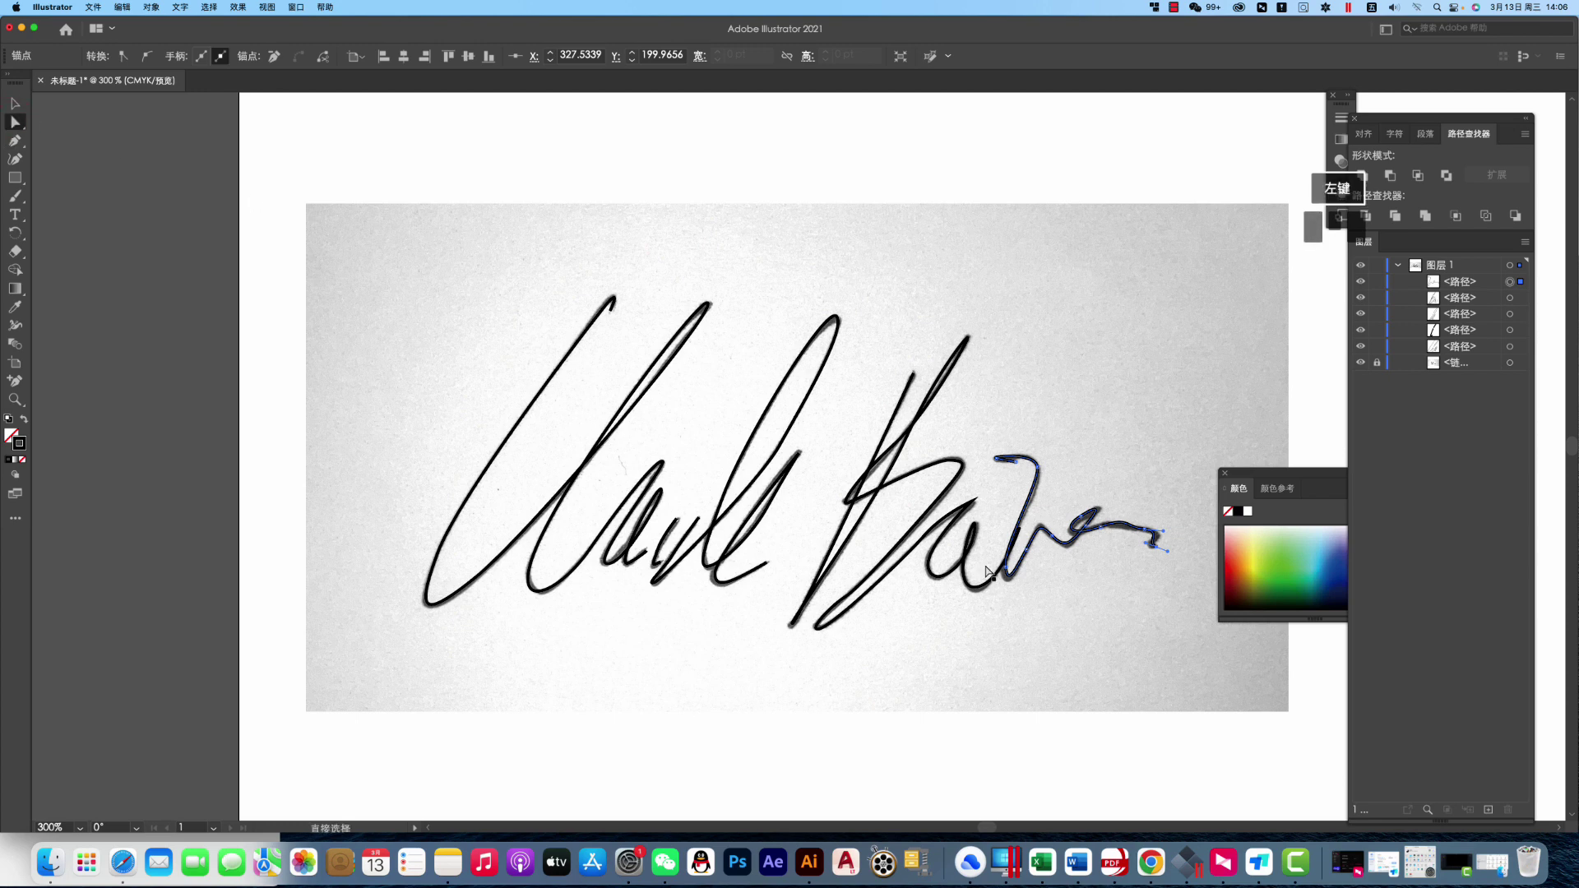
click(916, 426)
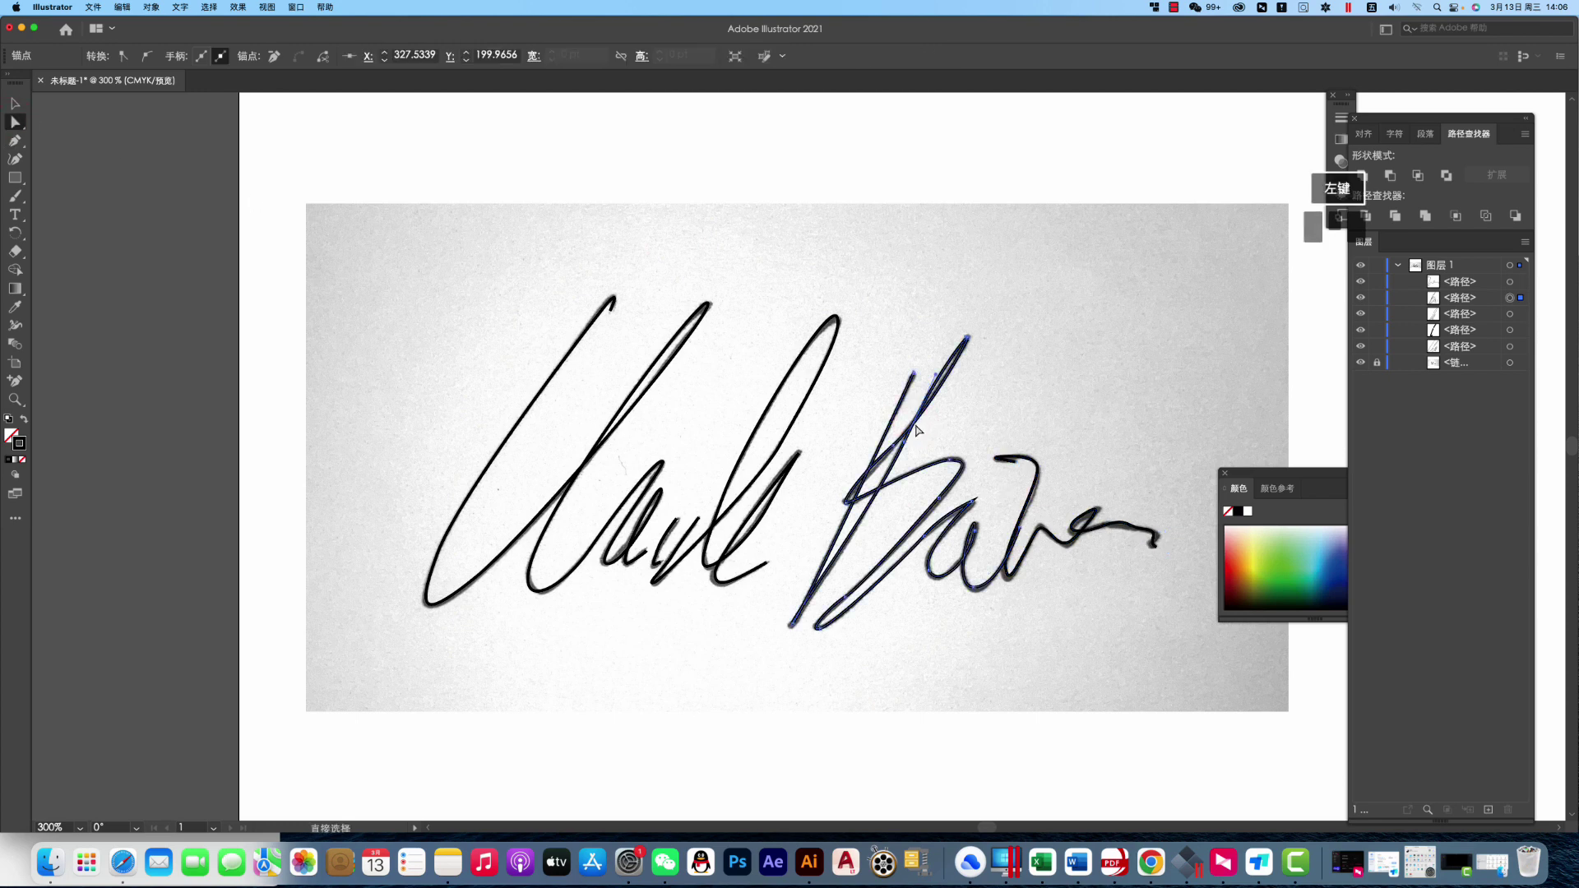
drag(896, 448, 870, 473)
click(868, 479)
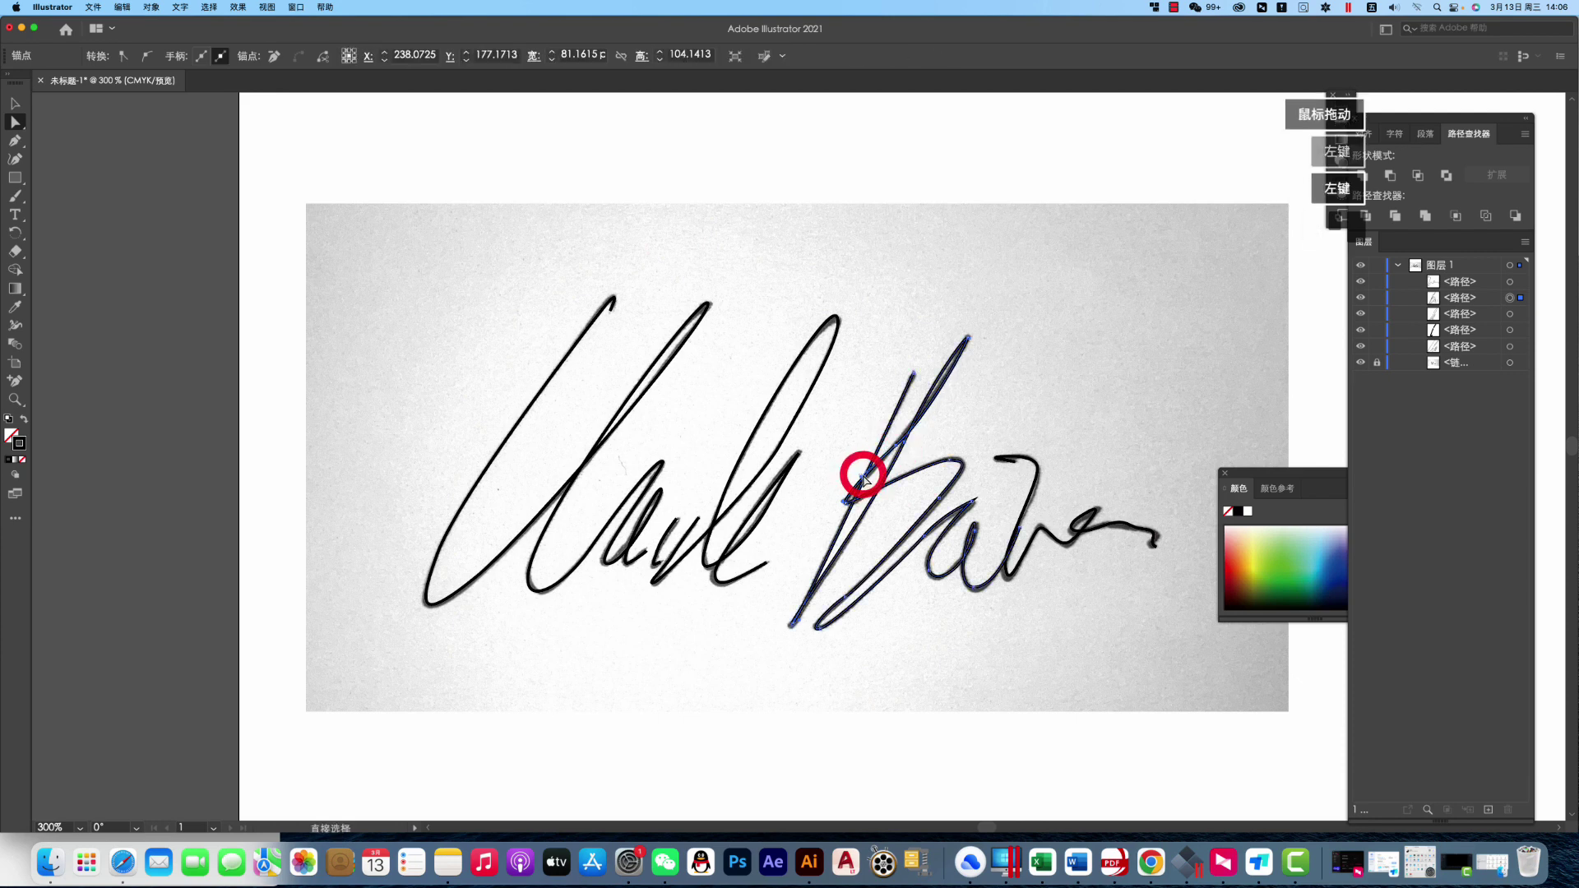
click(900, 446)
click(896, 446)
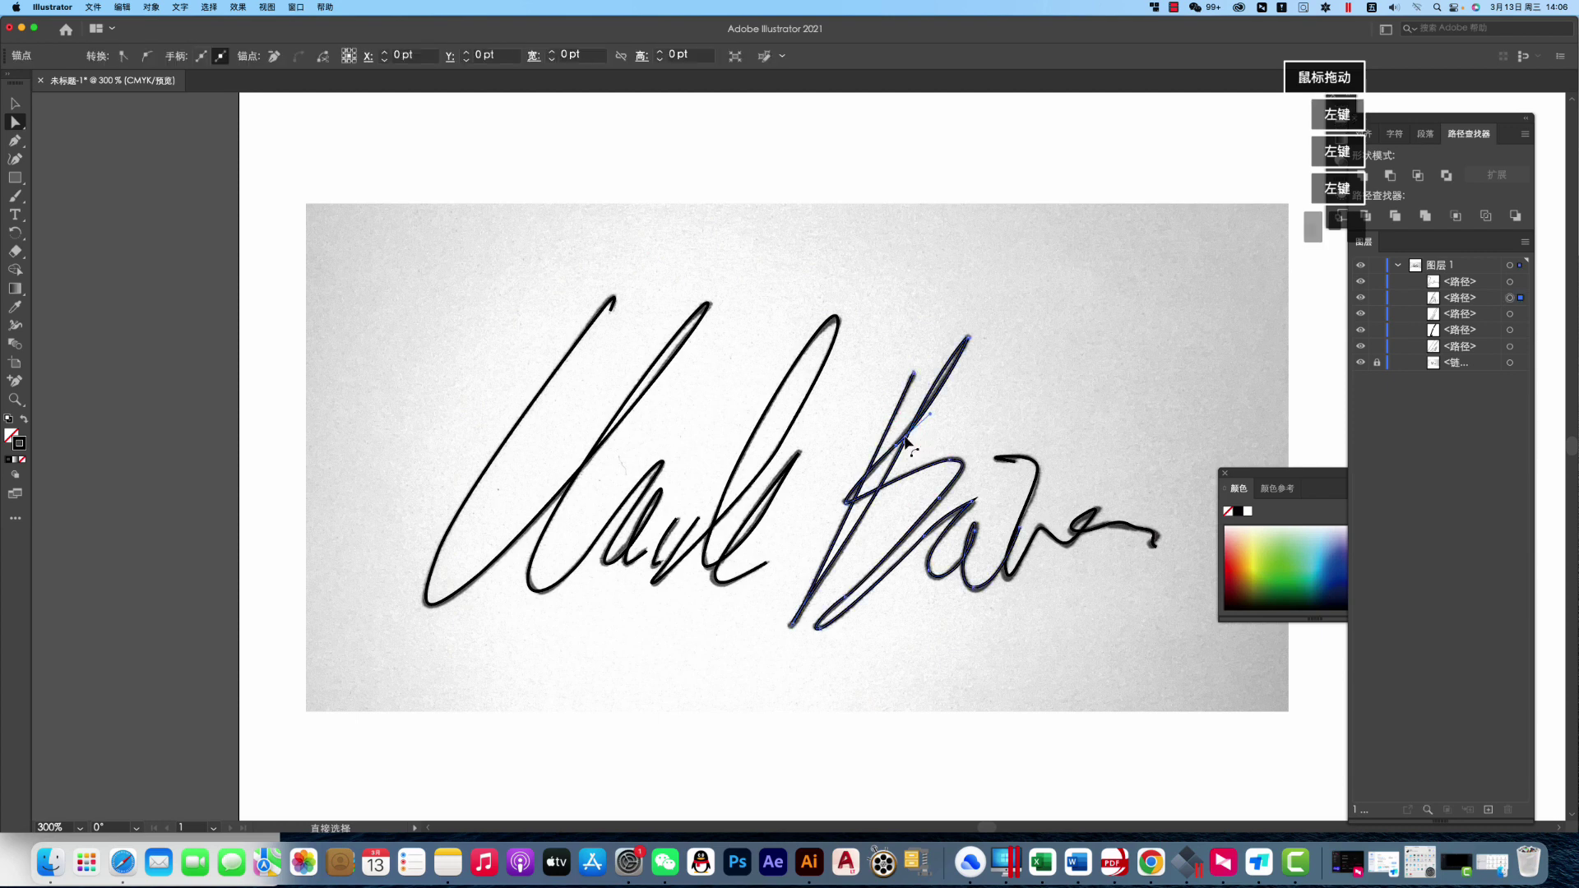
drag(896, 448, 895, 446)
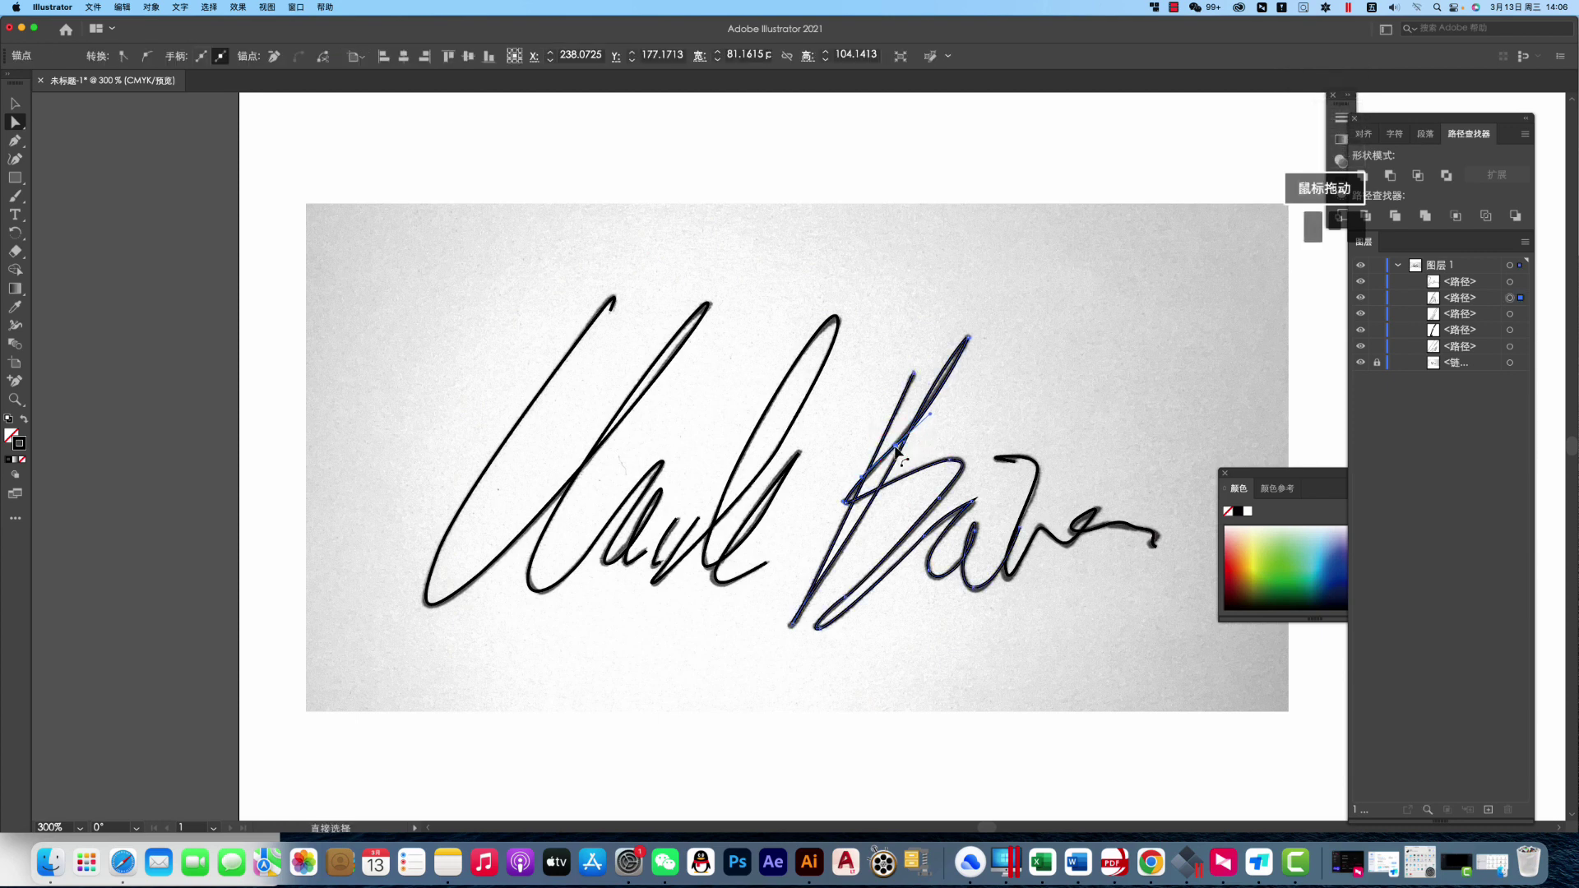
Nudge the capital path's anchors at the start of the bowl and at the small rounded letter's upper end onto the ink
click(848, 505)
drag(842, 504, 846, 505)
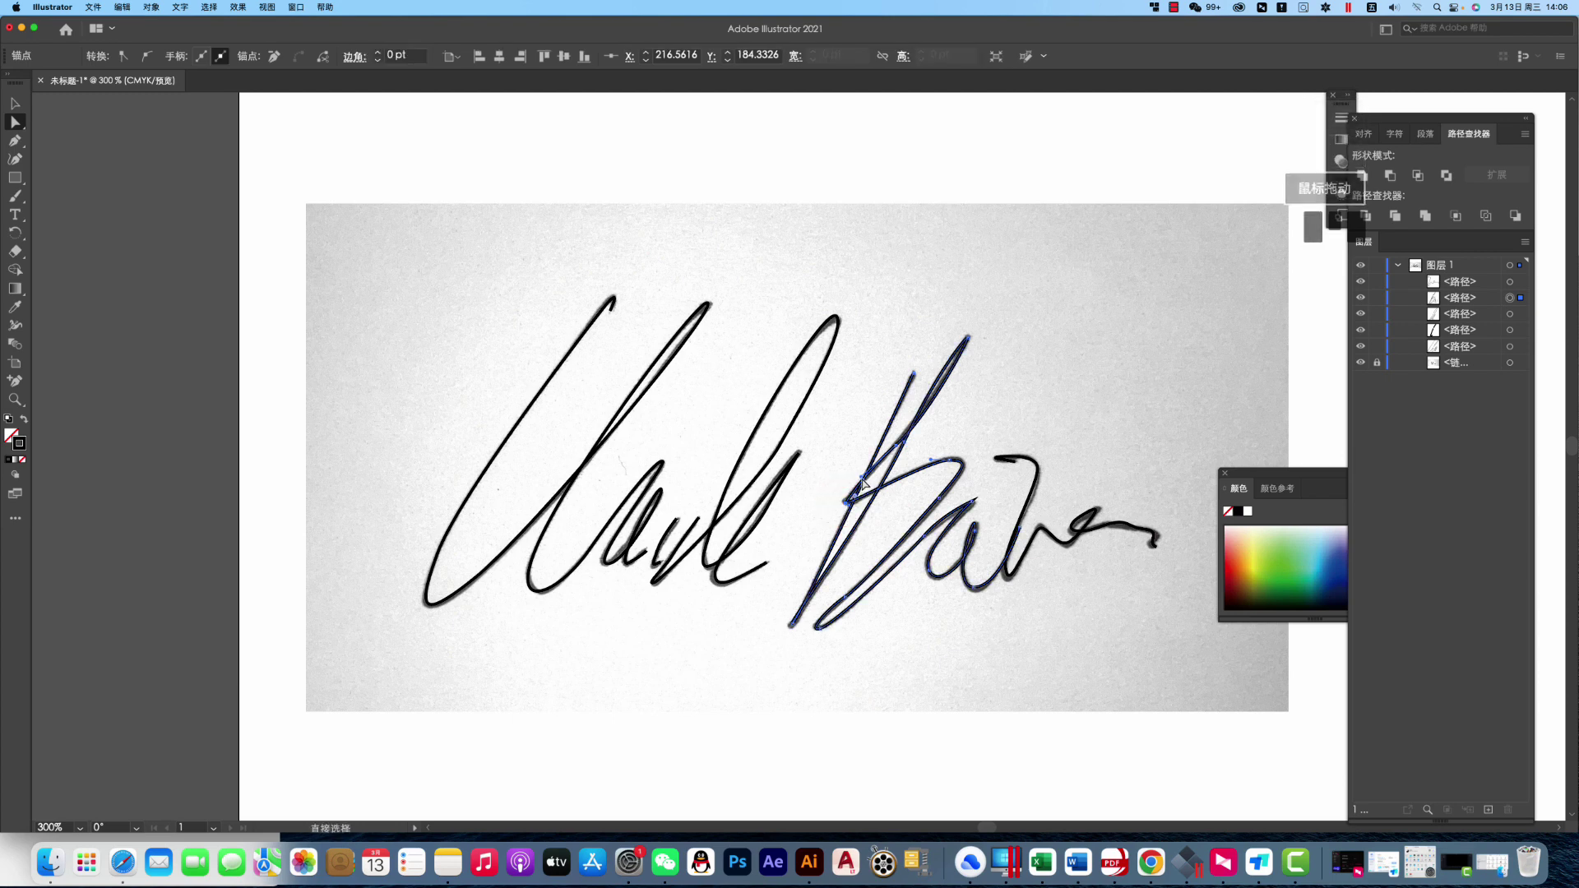
click(864, 479)
click(861, 480)
drag(861, 479, 863, 479)
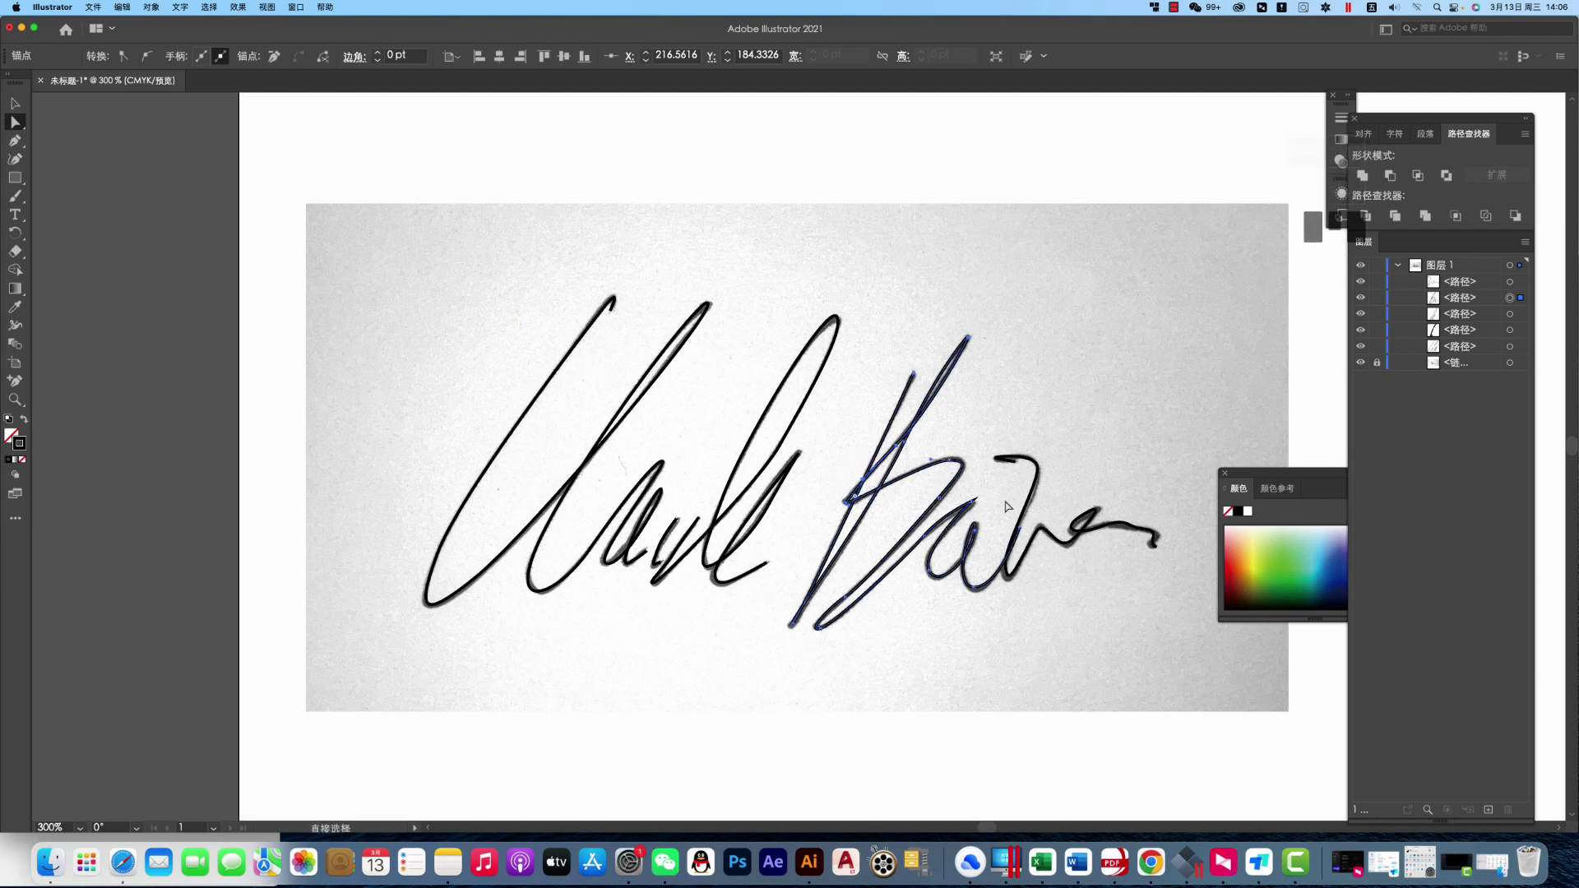
drag(972, 502, 972, 504)
Adjust the upper curve of the last path's hook to follow the ink, and deselect the path
click(1040, 499)
click(1034, 498)
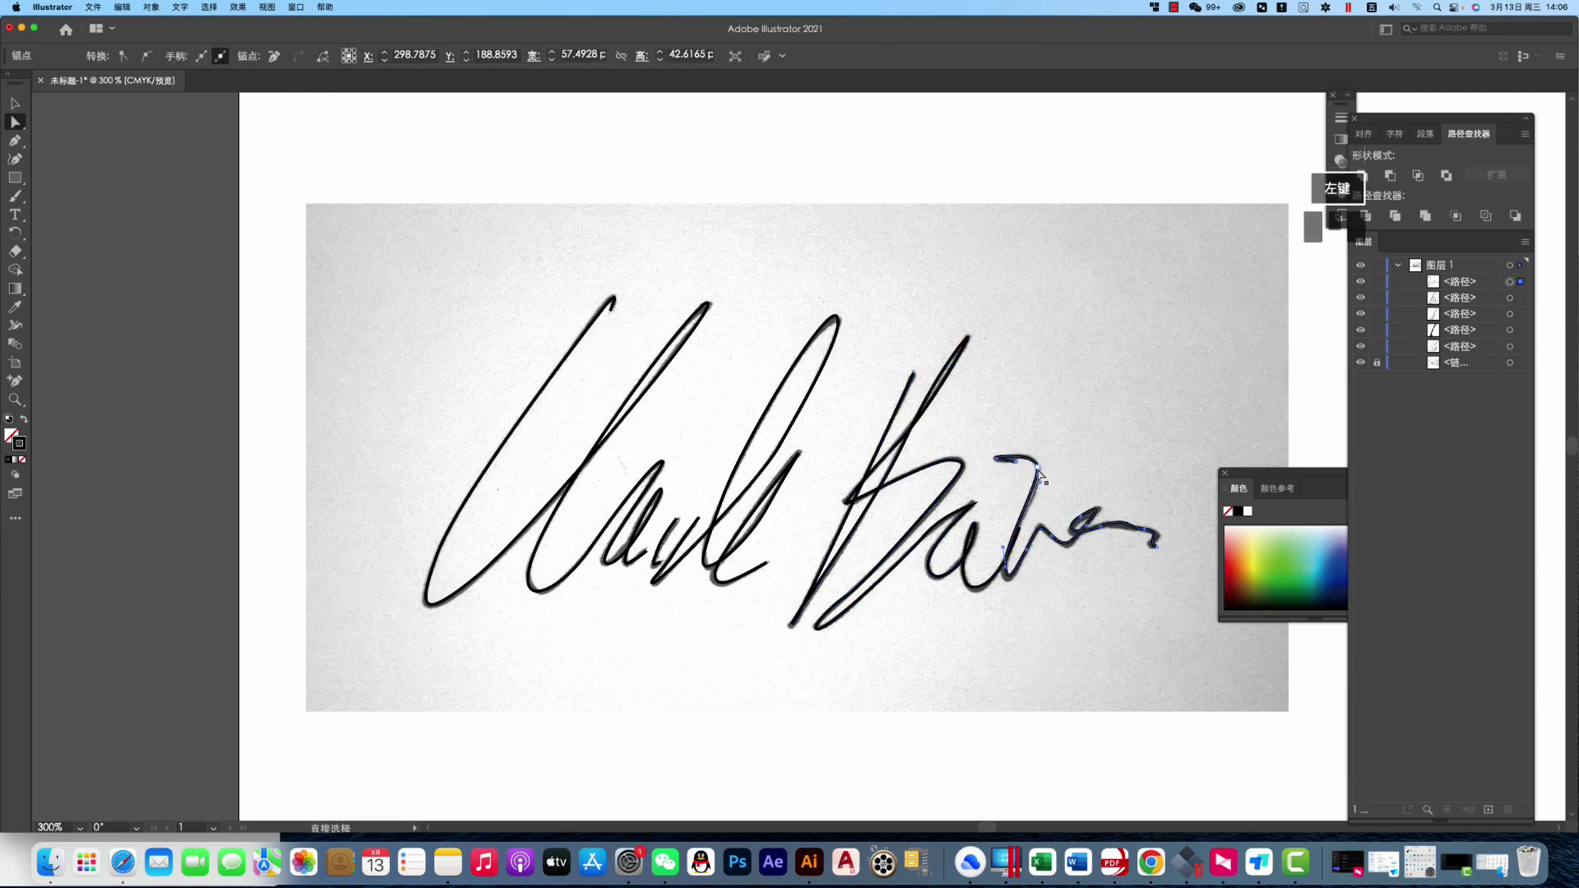
drag(1034, 462, 1036, 455)
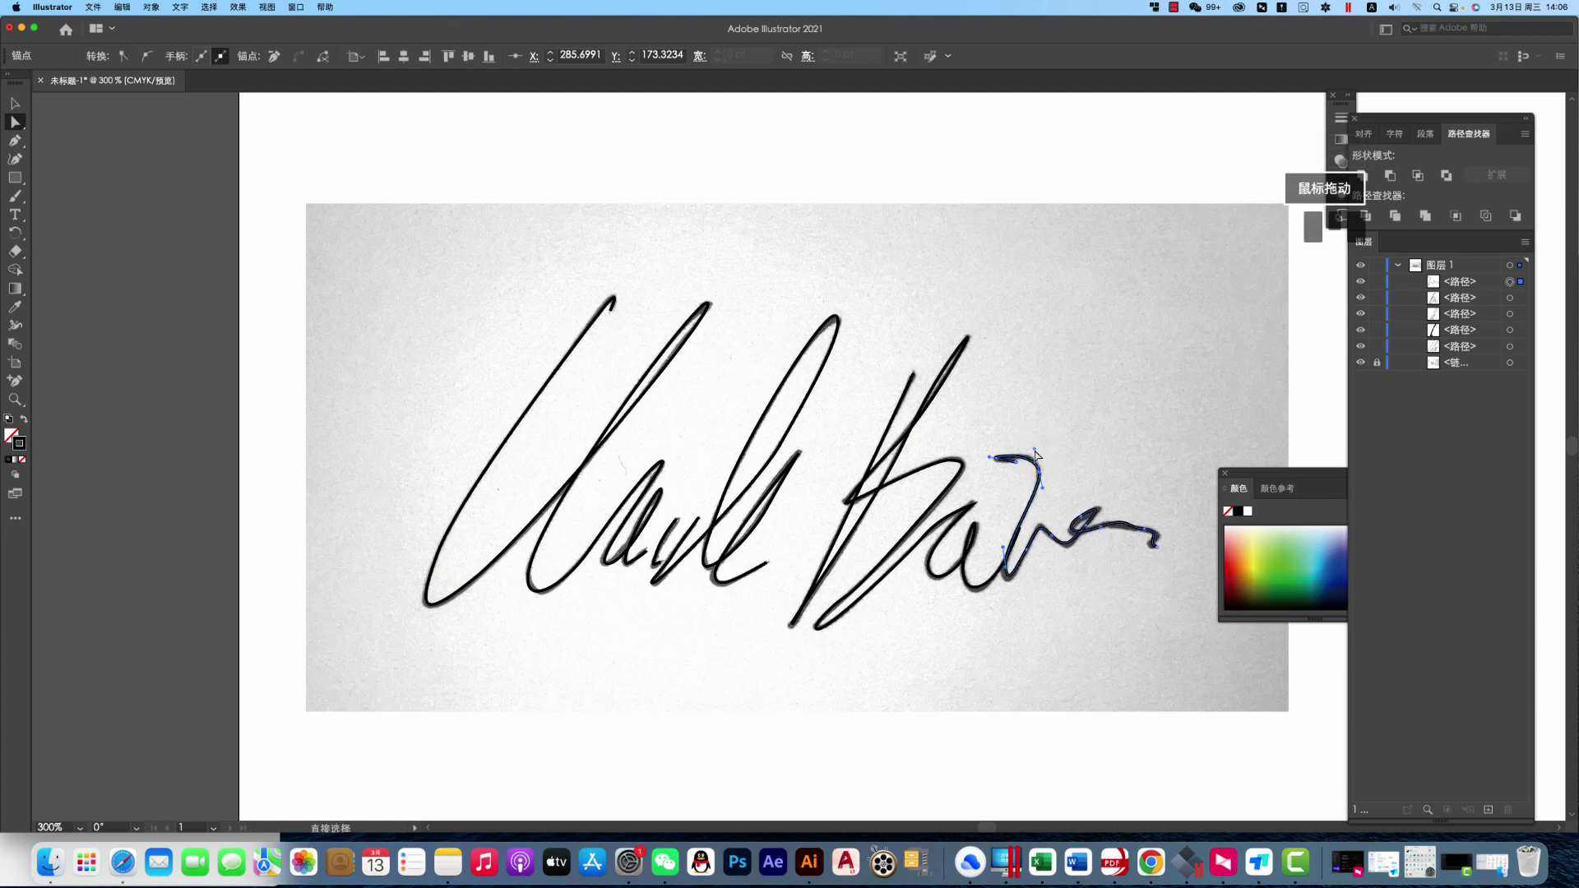
click(983, 597)
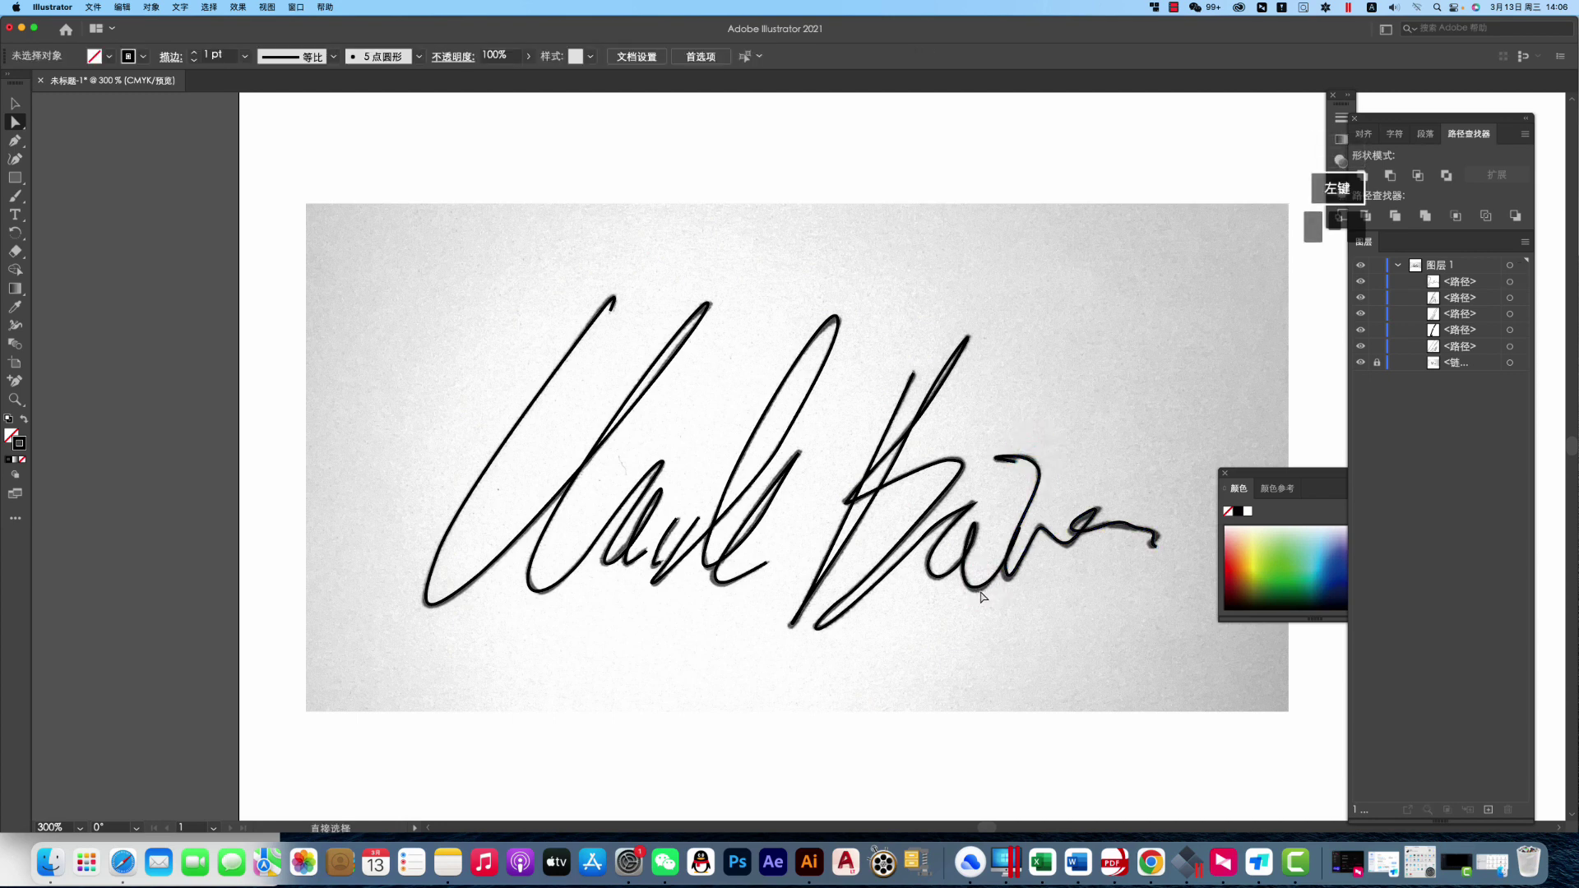
Refine the final tail's curve and its end anchor handles so the last path follows the reference stroke
click(1131, 534)
drag(1128, 521, 1127, 523)
click(1155, 513)
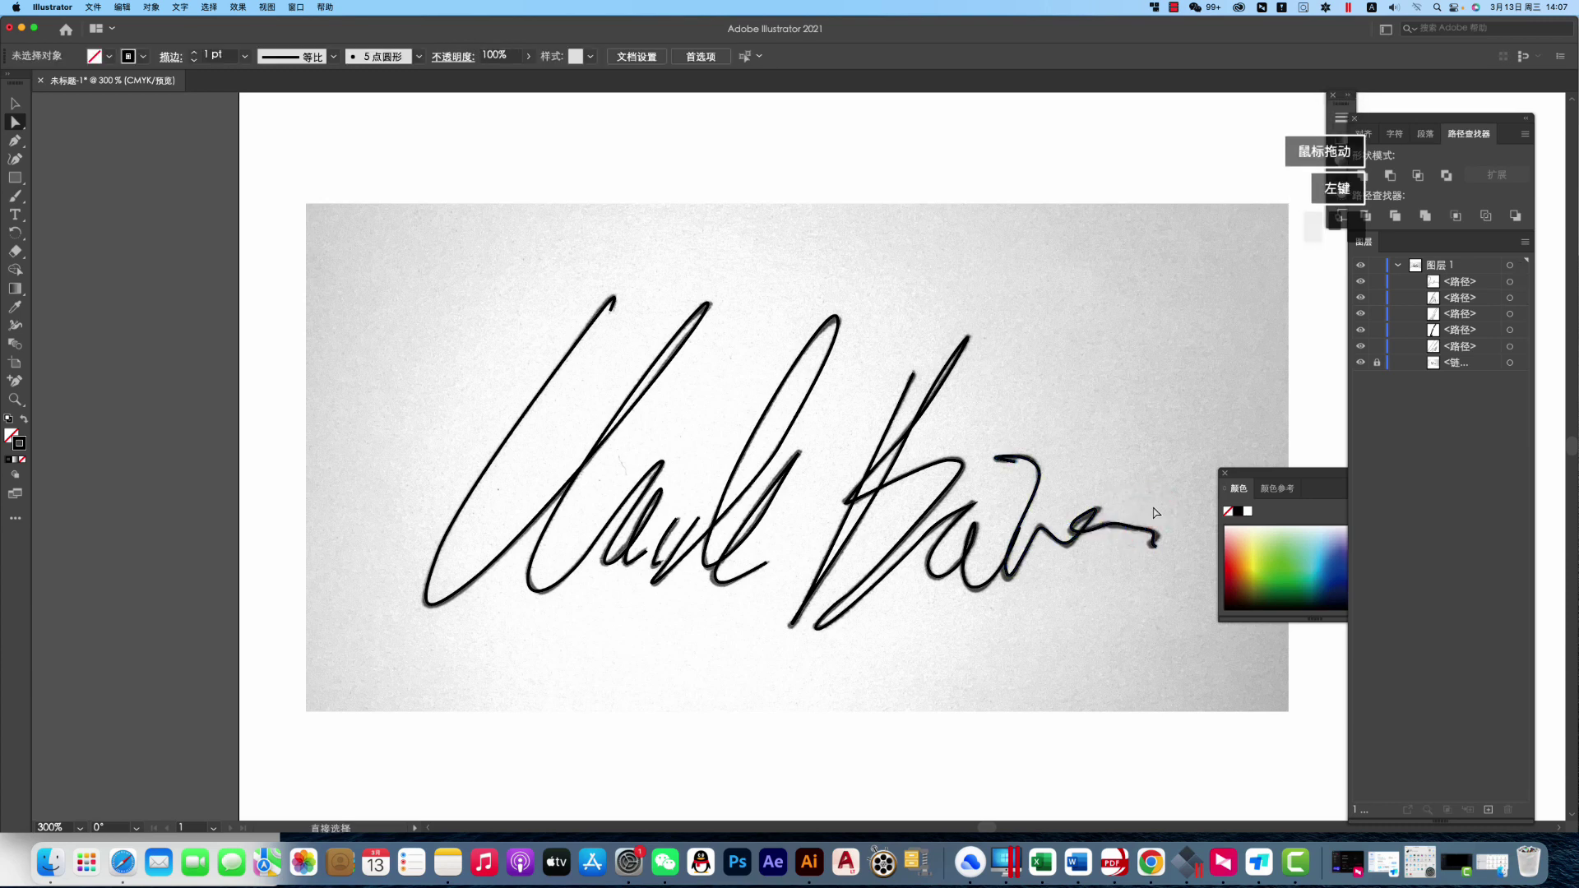
click(1156, 540)
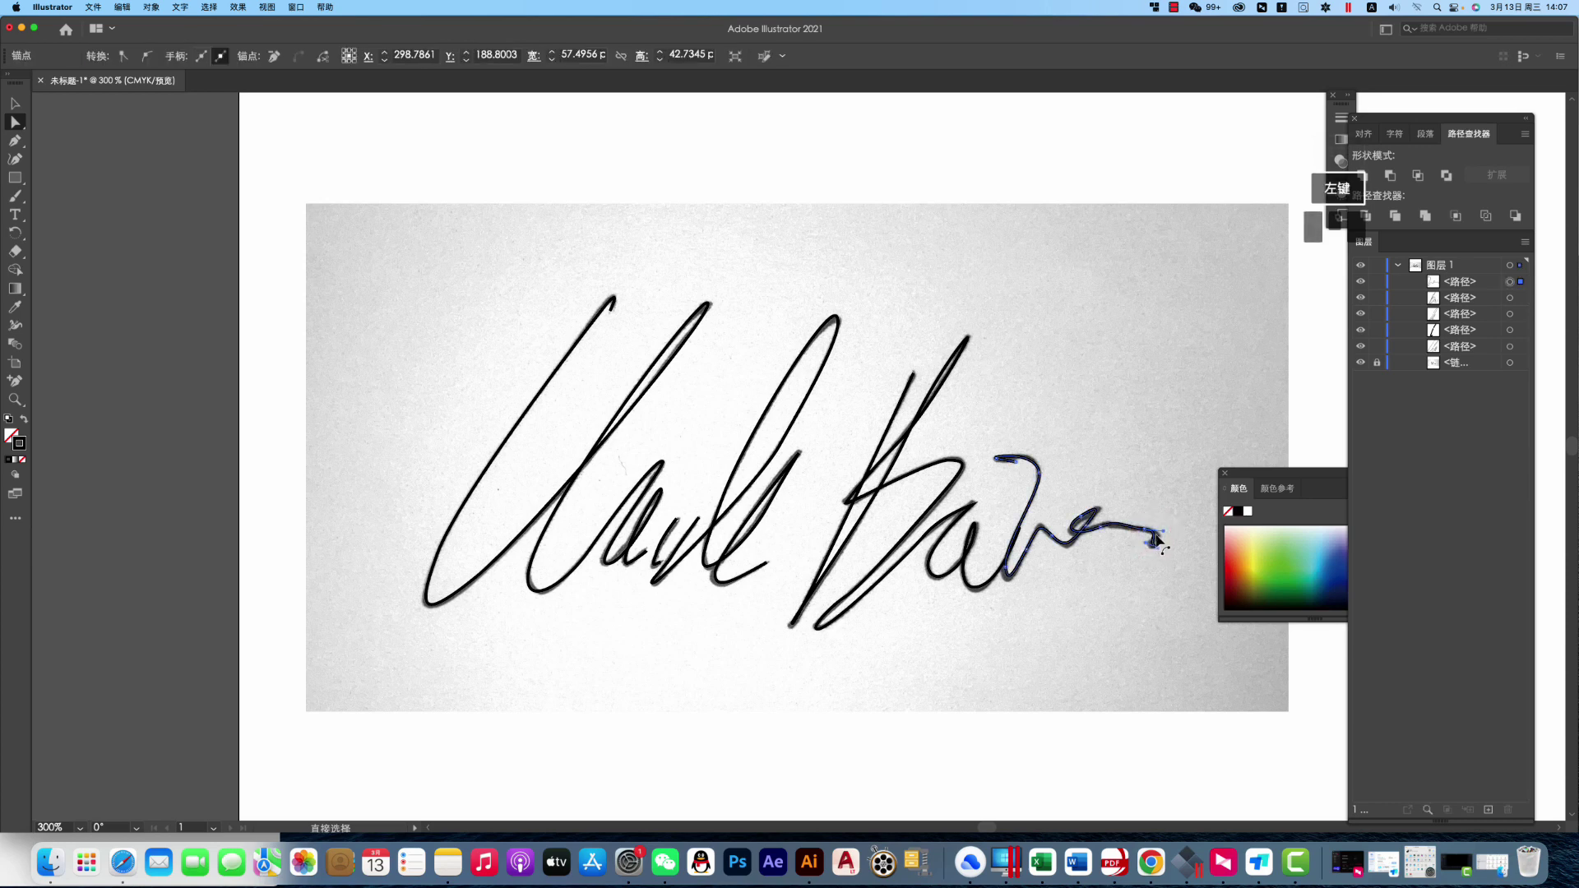
mouse_move(1166, 539)
mouse_down()
mouse_move(1140, 543)
mouse_move(1156, 559)
mouse_up()
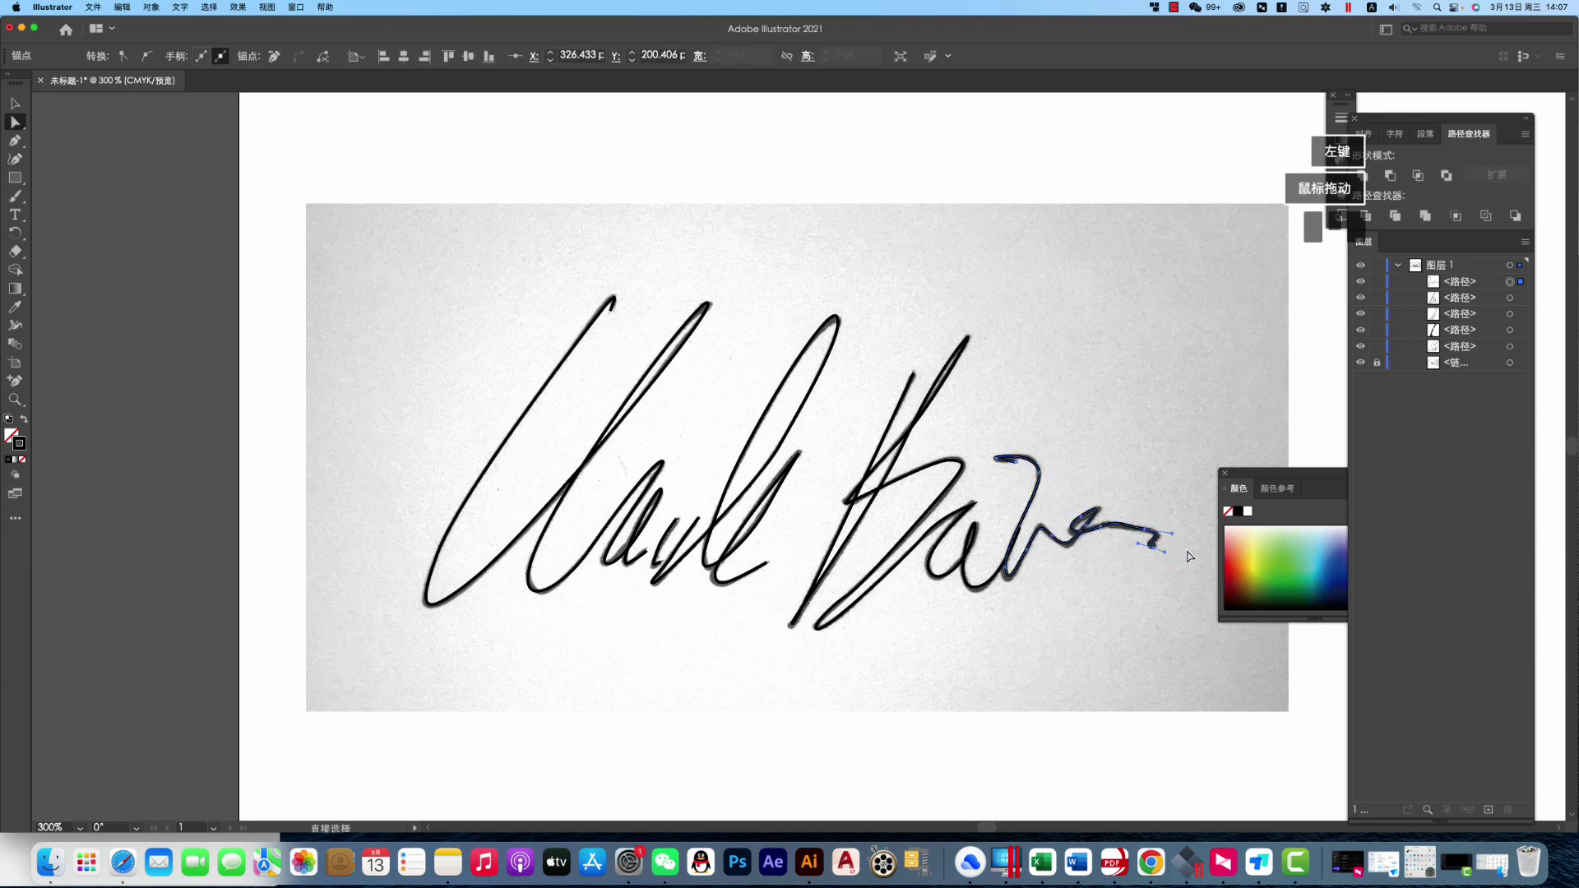
click(1119, 529)
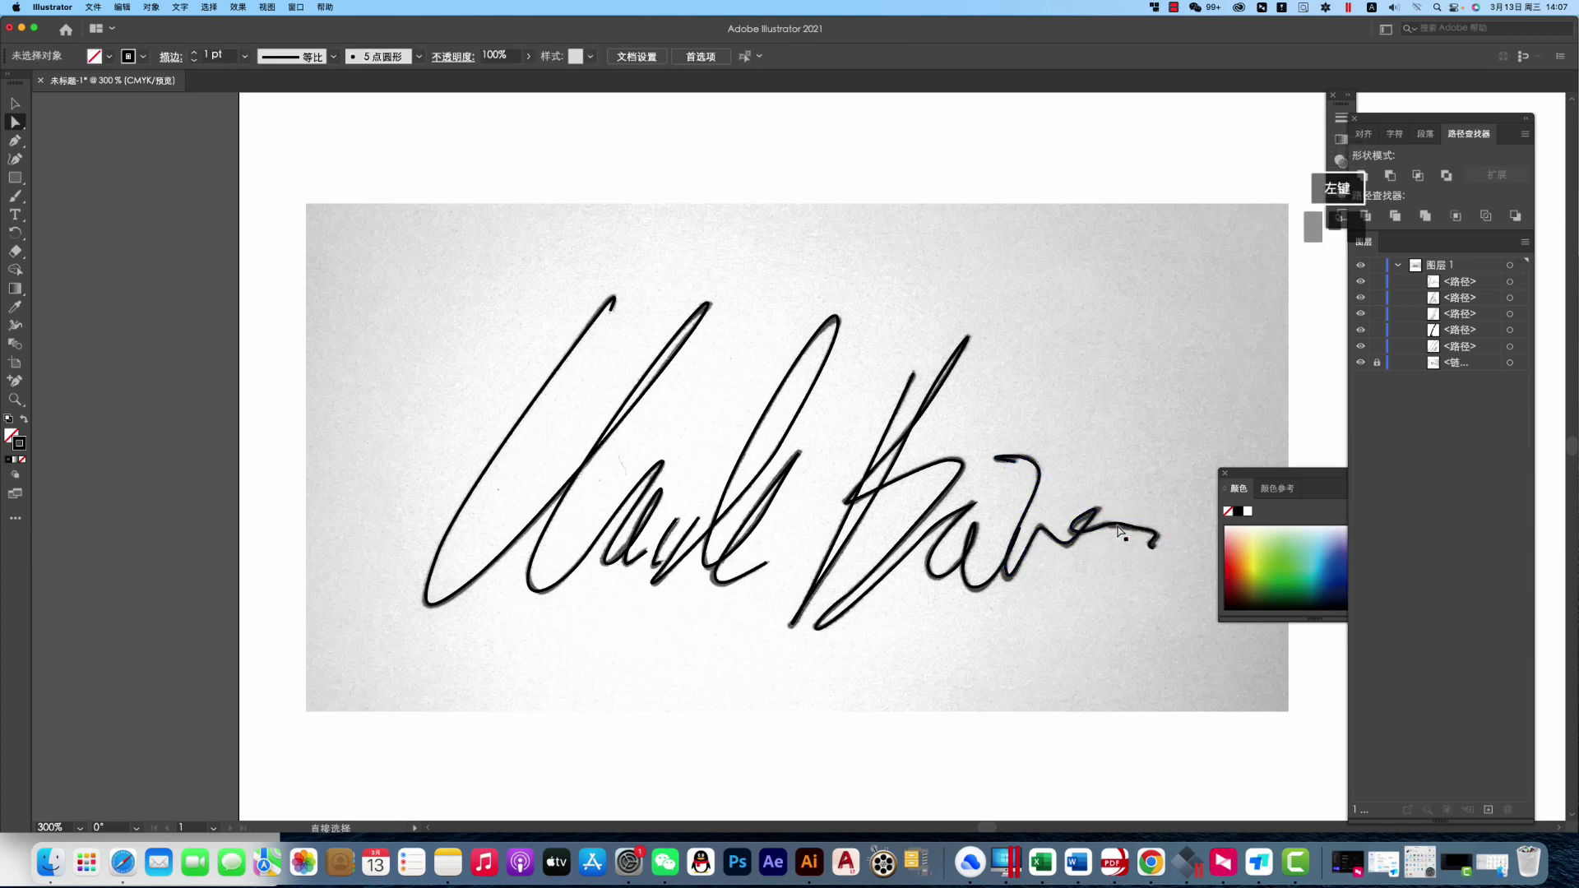
click(1104, 527)
drag(1117, 523, 1115, 525)
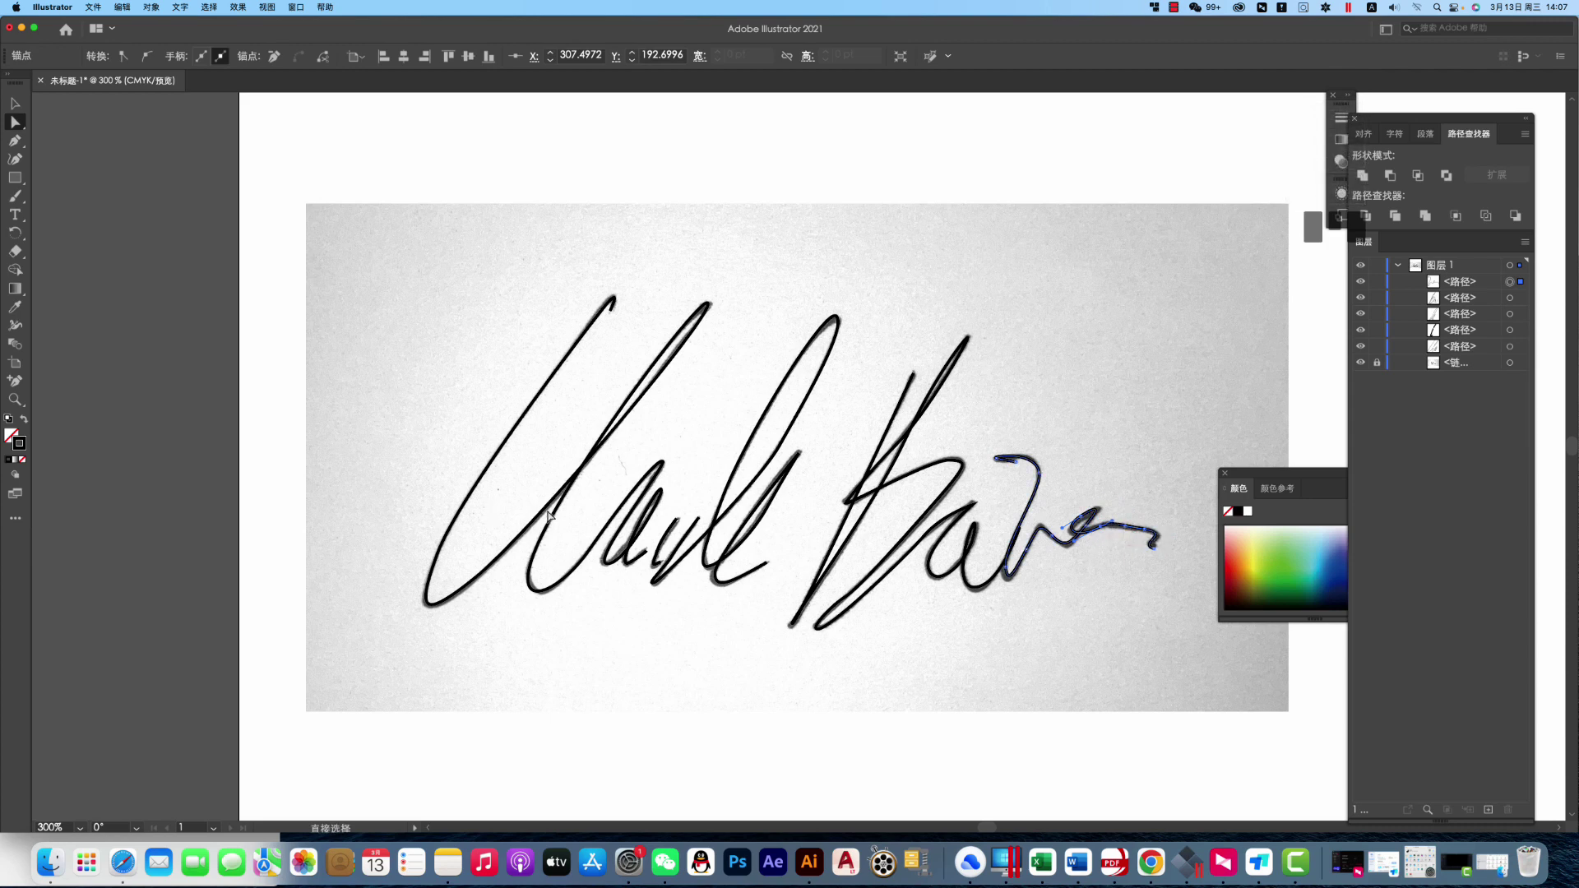
Save a copy of the document in SVG format under the name 123, accepting the default SVG options
click(93, 7)
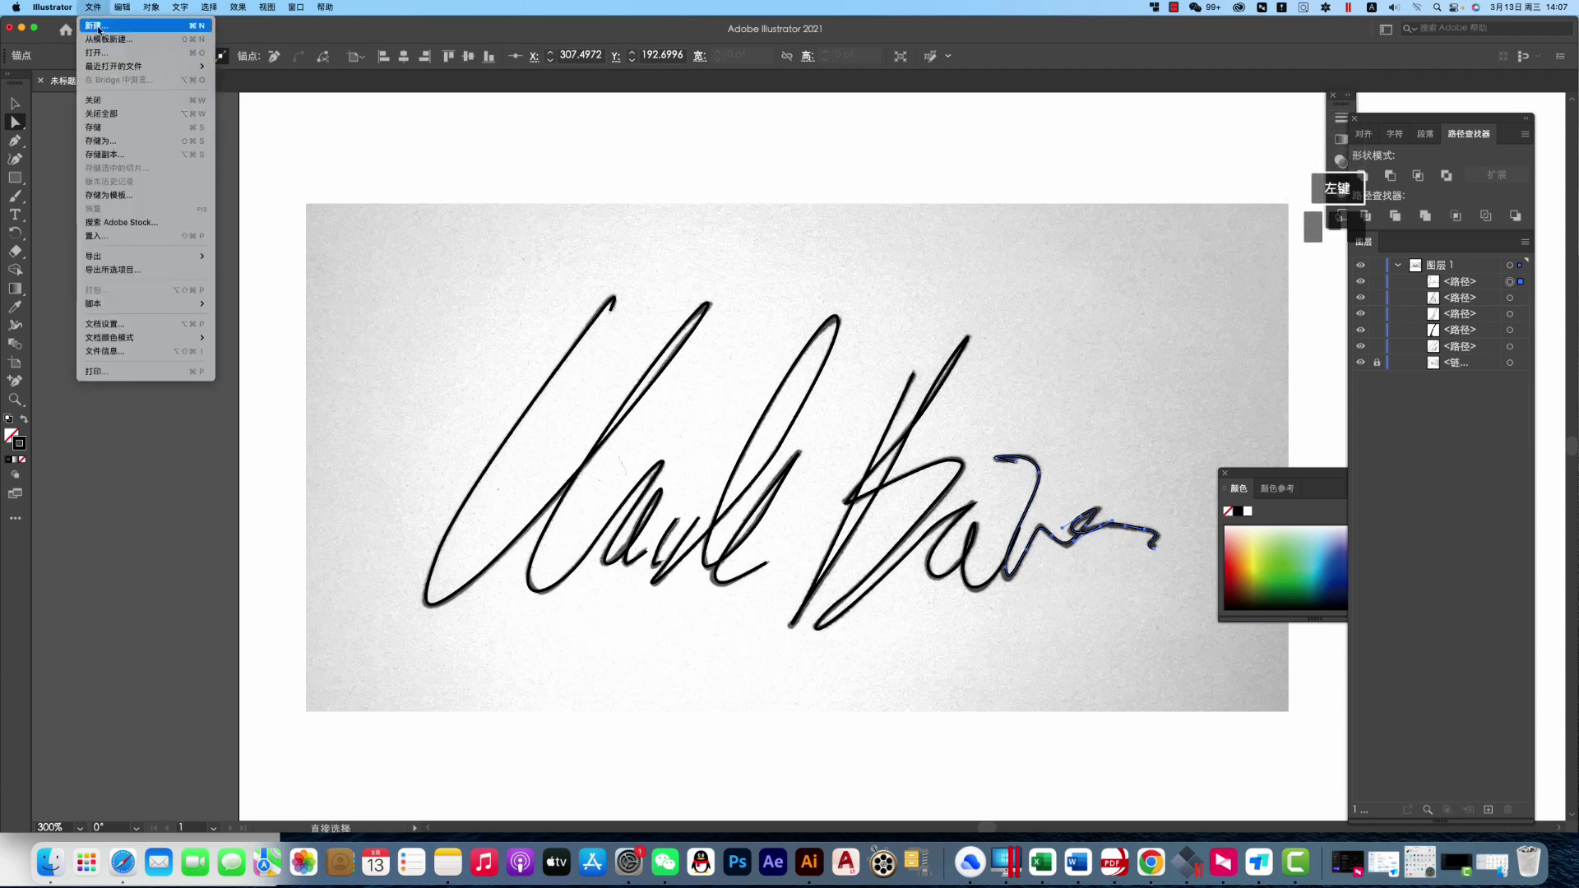
click(140, 146)
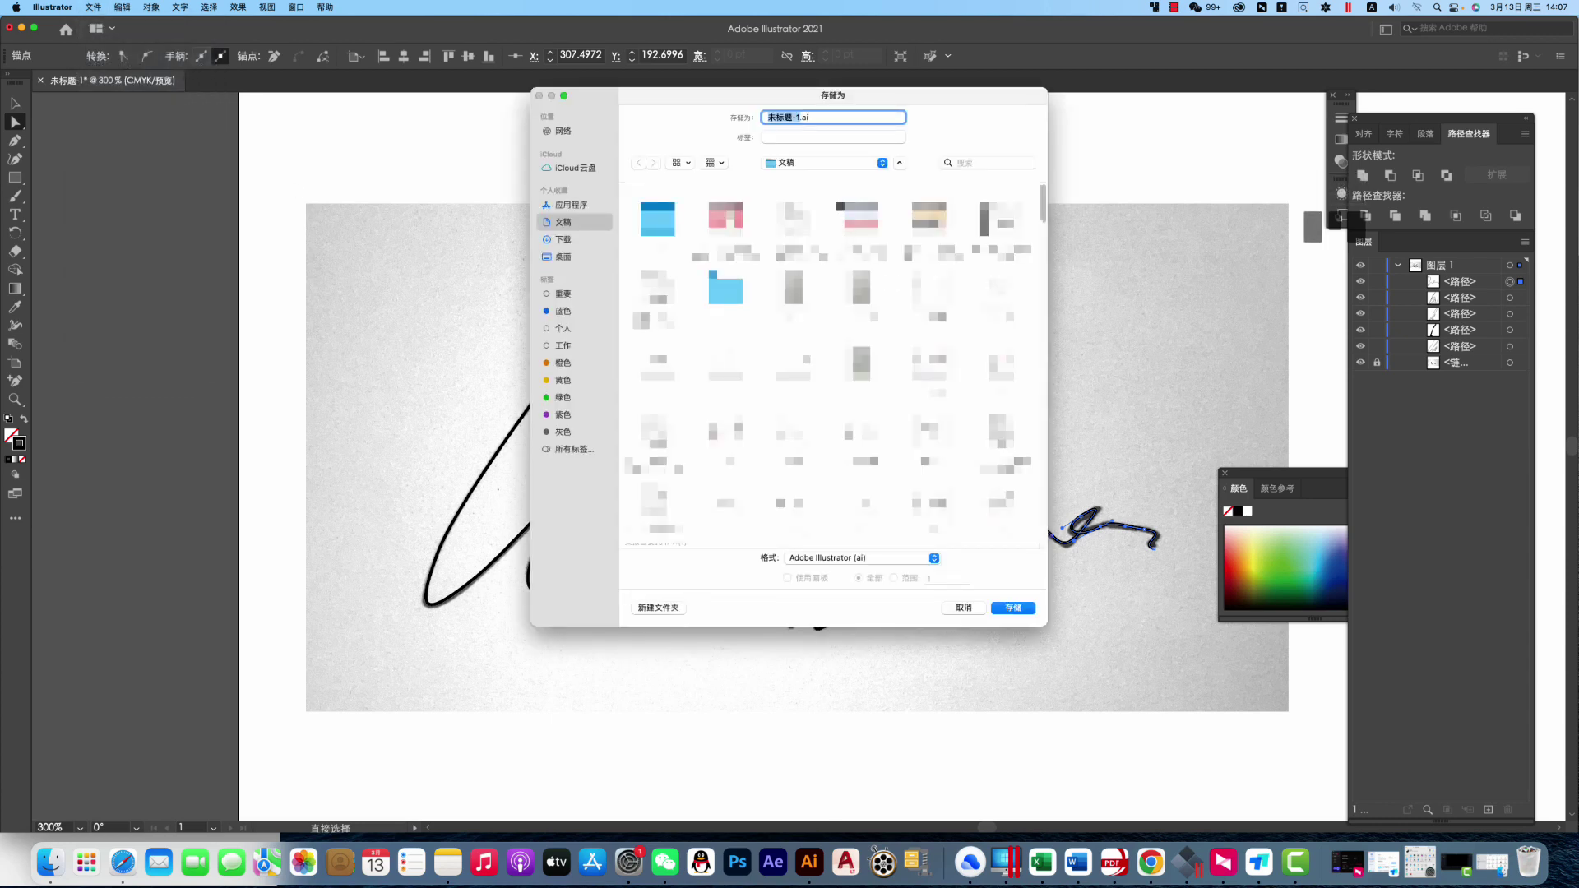
click(859, 560)
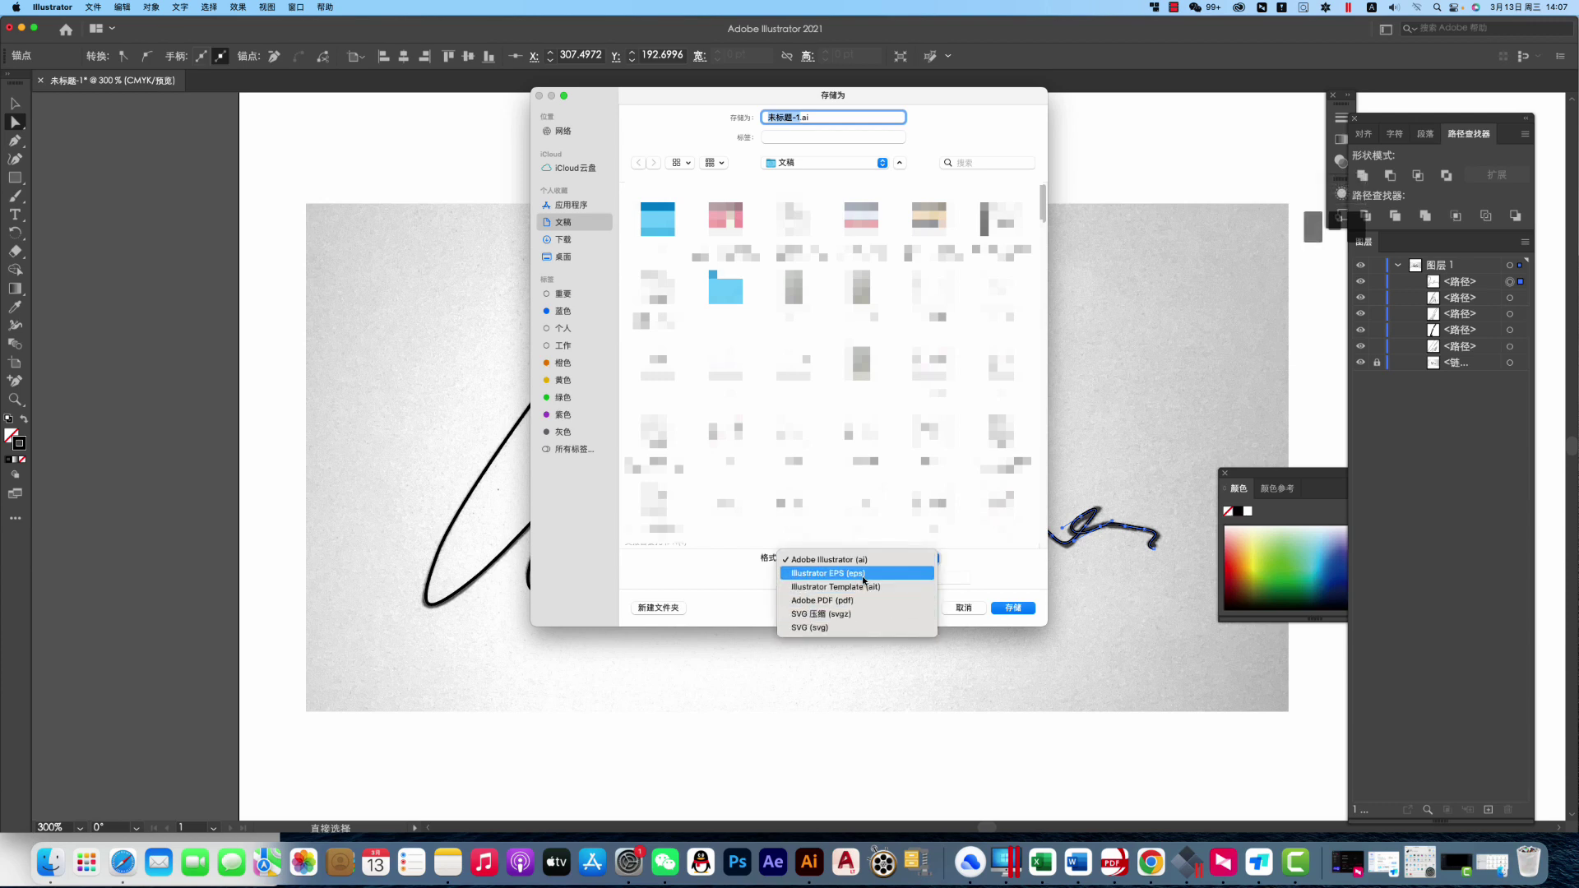
click(865, 628)
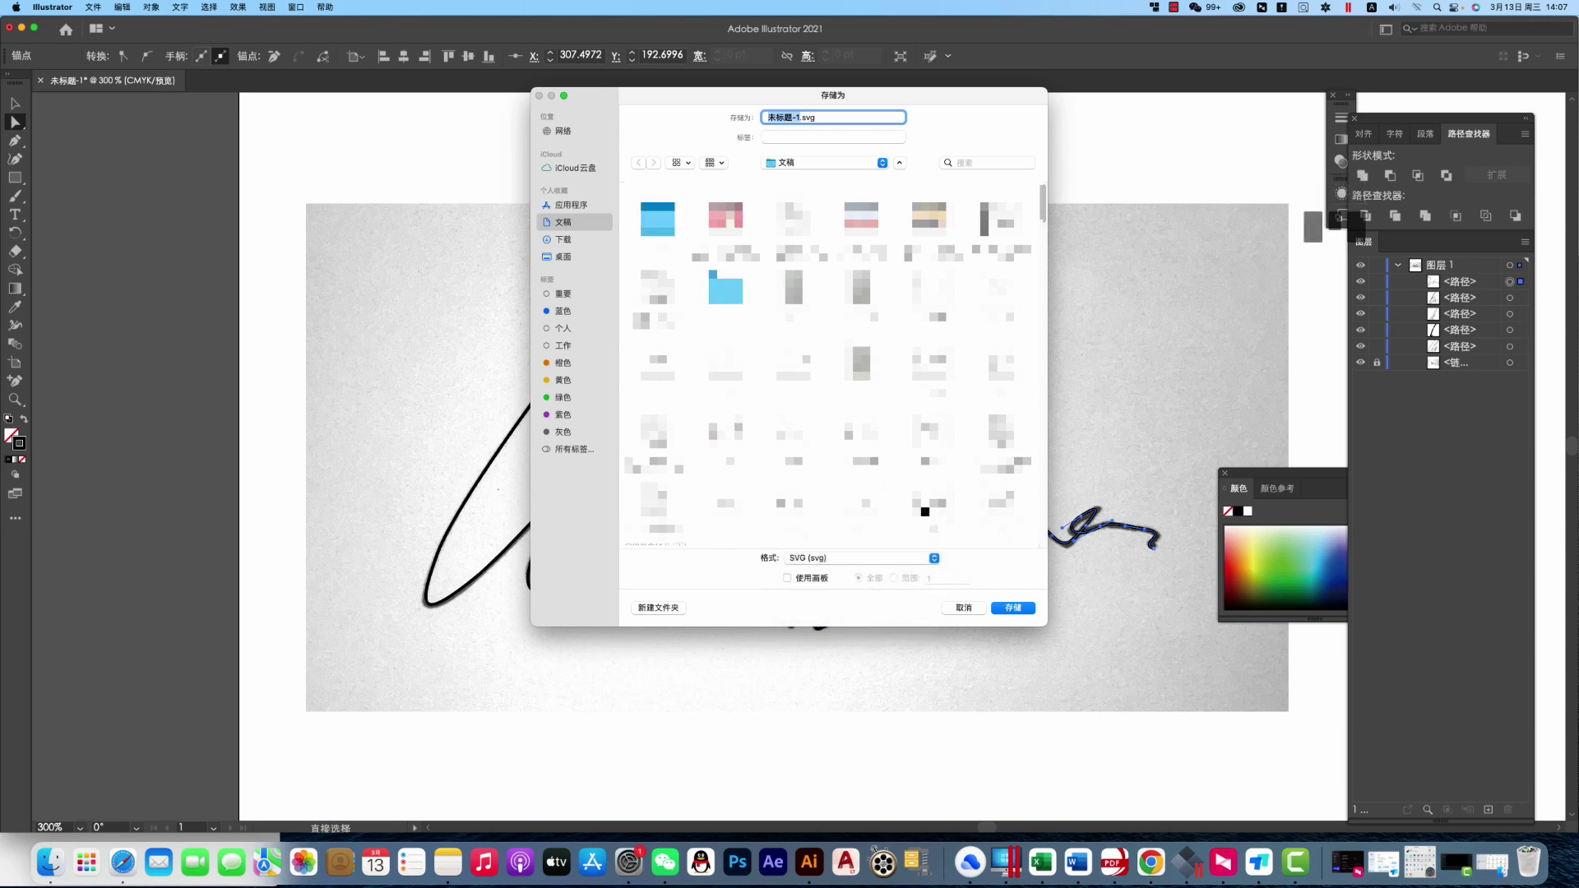
text(123)
click(1016, 607)
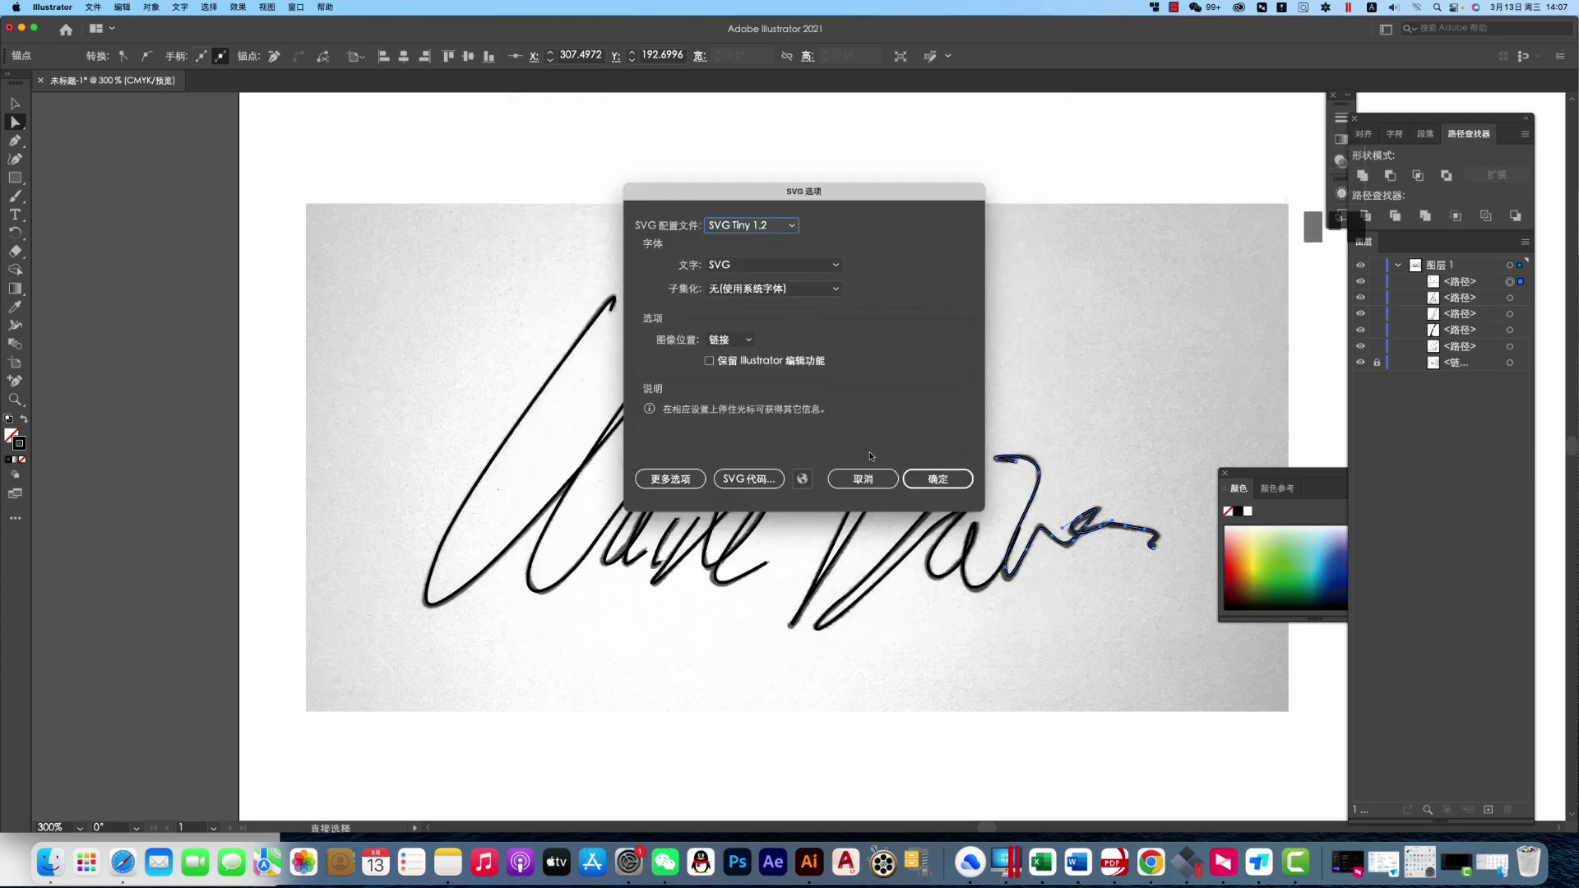
click(947, 480)
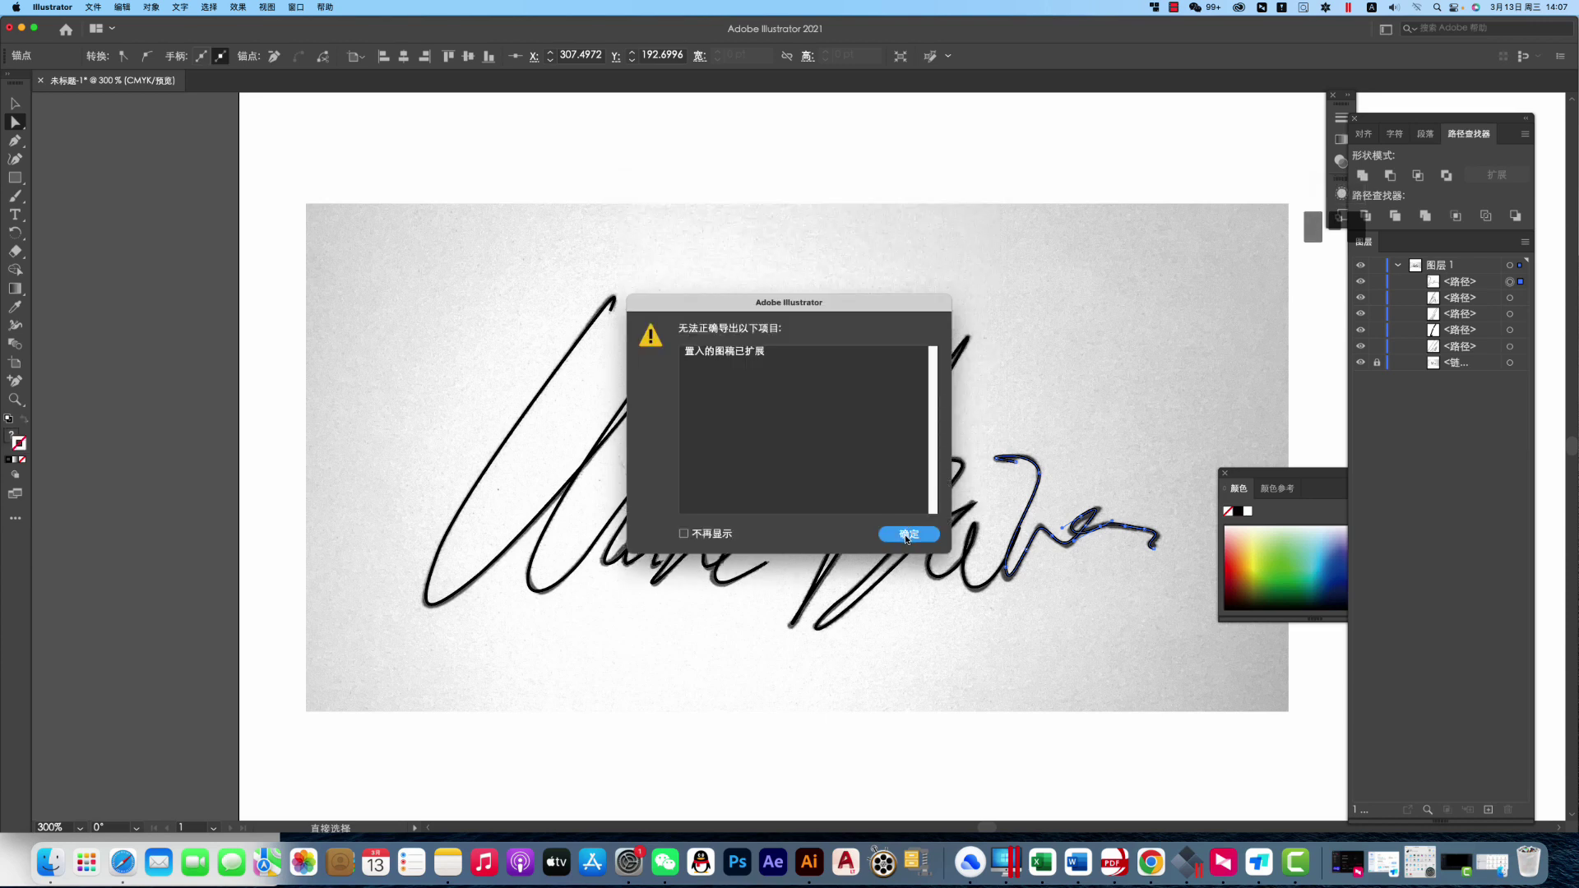
click(907, 535)
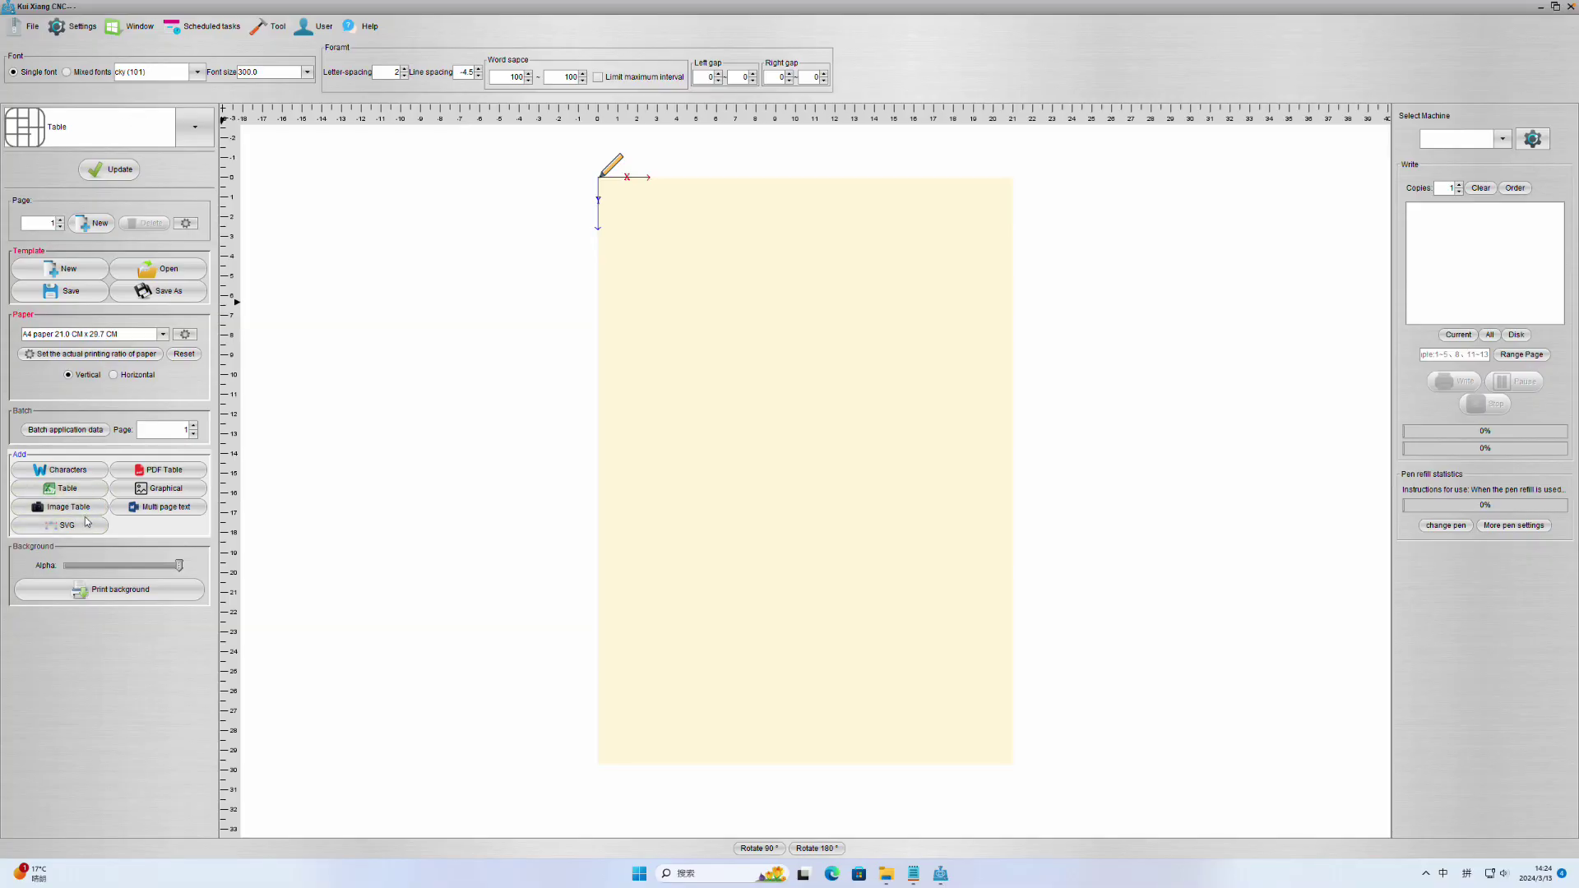
Switch to Kui Xiang CNC and import 123.svg from the Desktop onto the A4 page
click(87, 523)
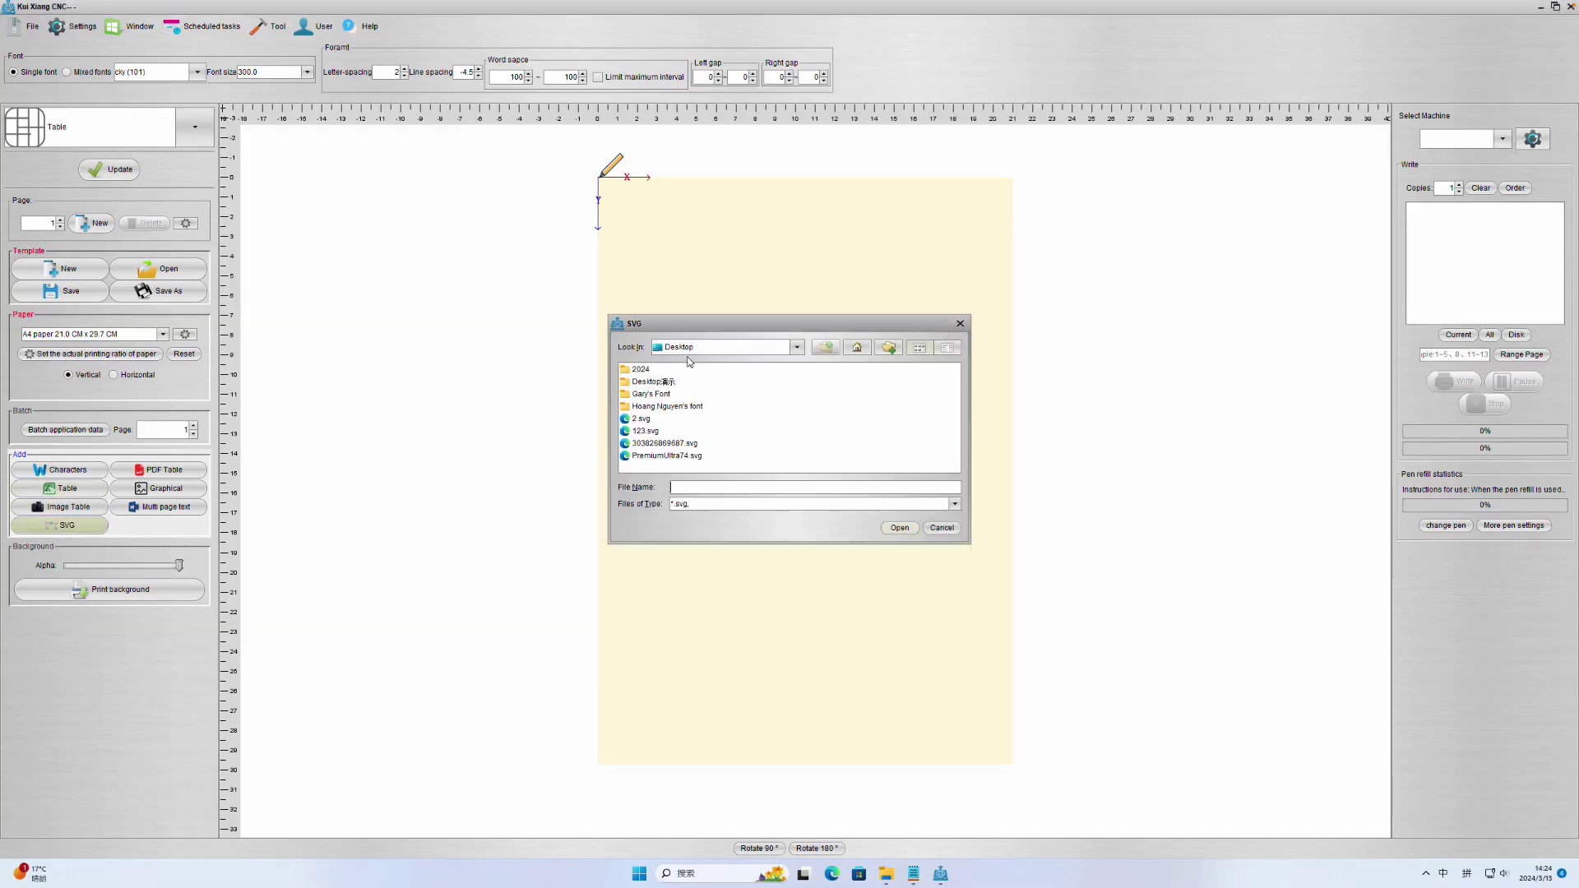
click(689, 349)
click(878, 414)
click(645, 431)
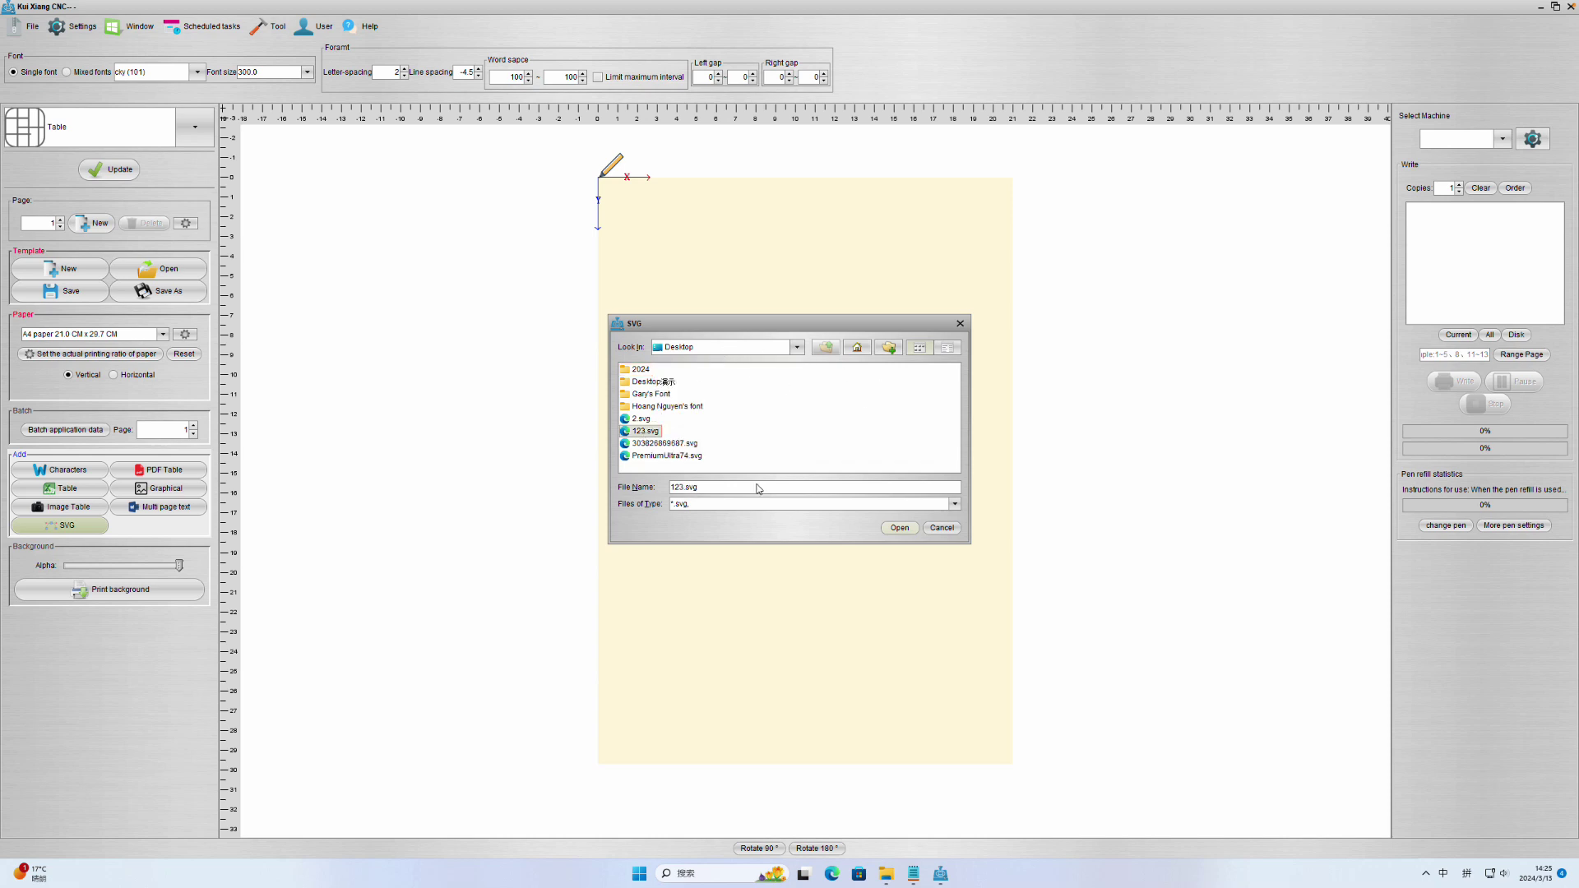
click(899, 528)
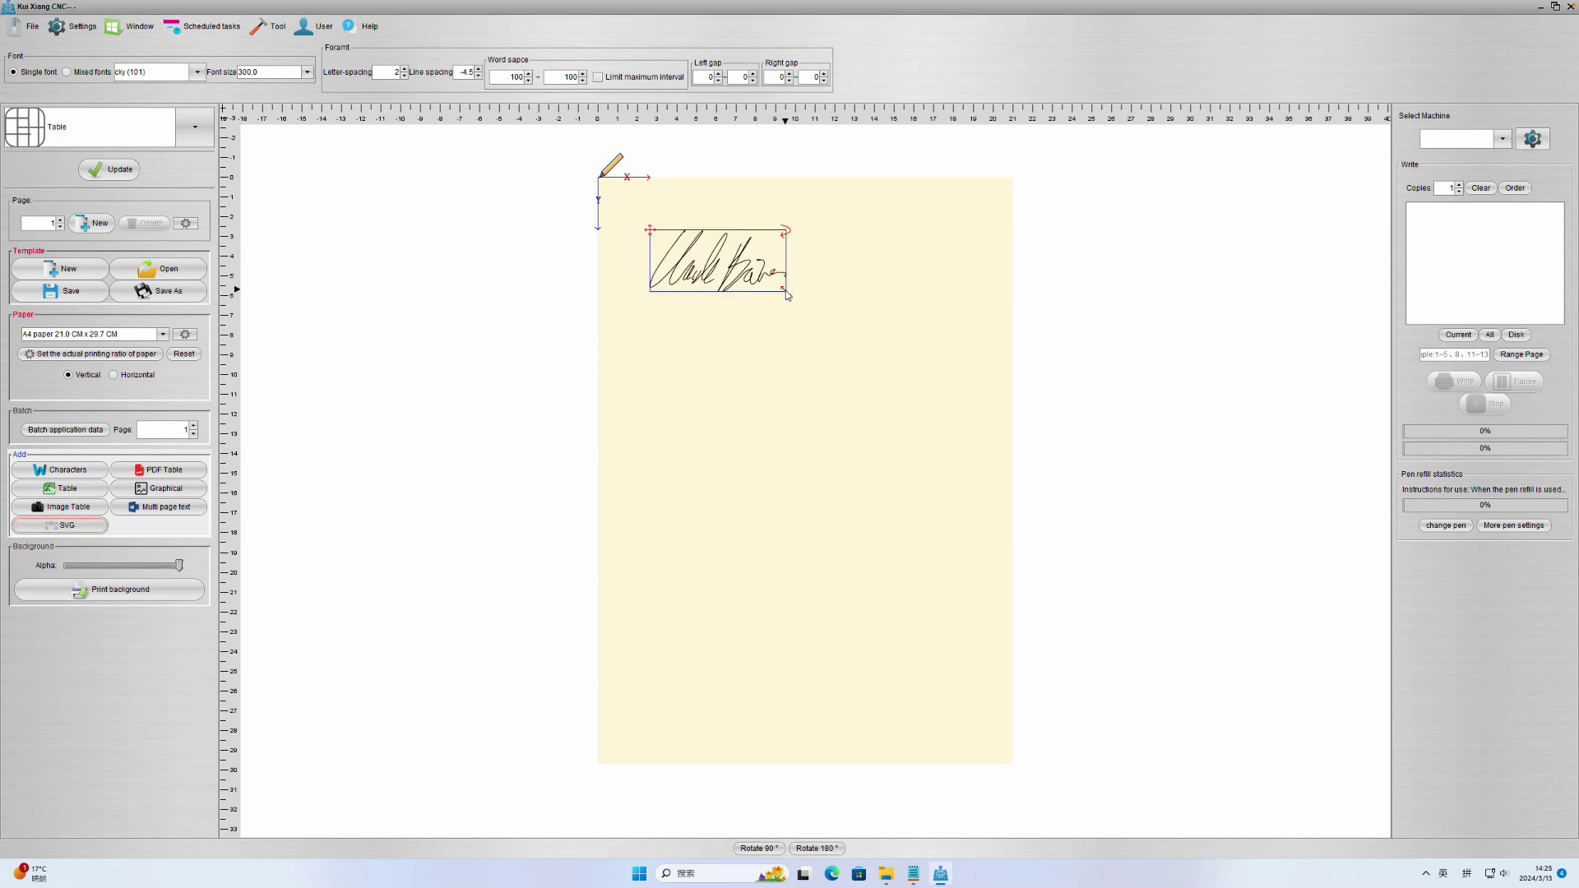
Scale the imported signature down to about 3.9 cm wide and move it slightly down and to the left on the page
drag(787, 296, 729, 272)
scroll(612, 235, up, 3)
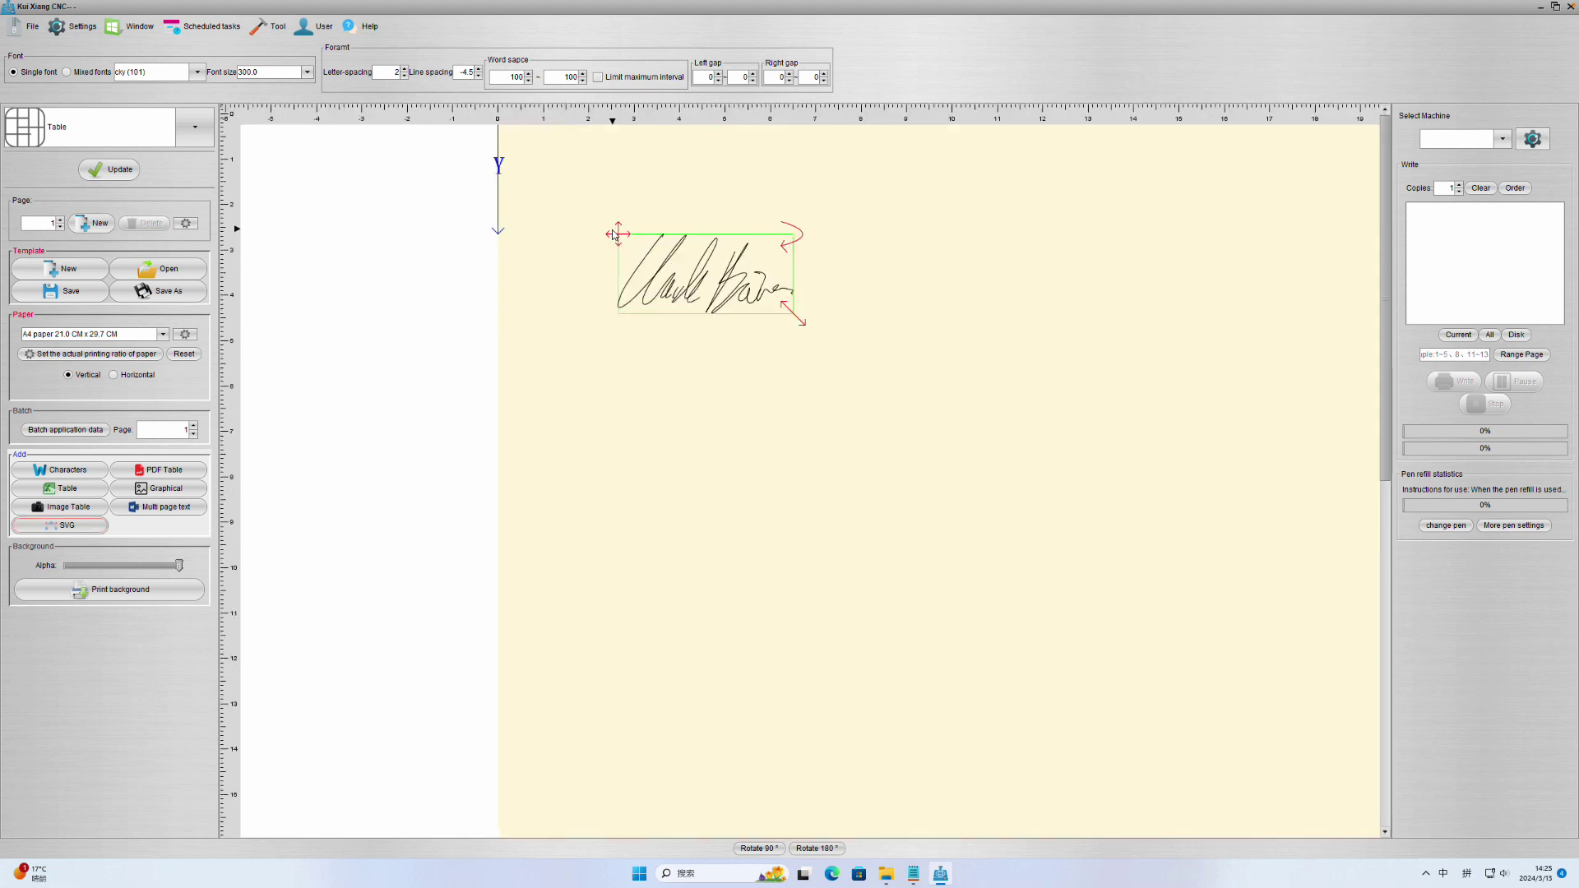
scroll(613, 235, up, 3)
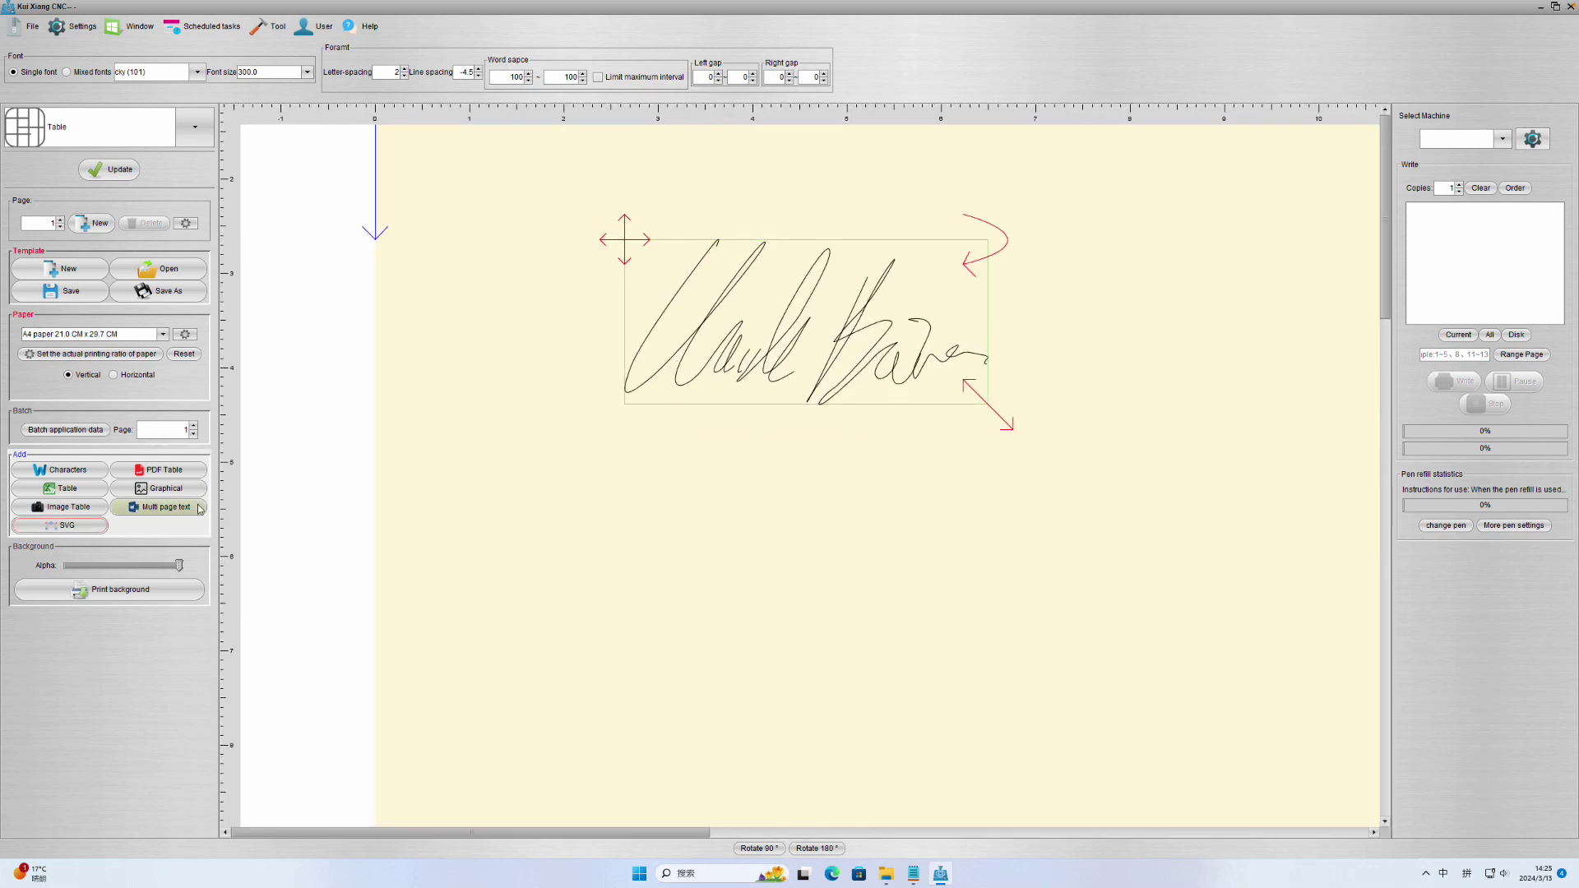
mouse_move(631, 247)
mouse_down()
mouse_move(798, 335)
mouse_move(537, 342)
mouse_move(603, 323)
mouse_up()
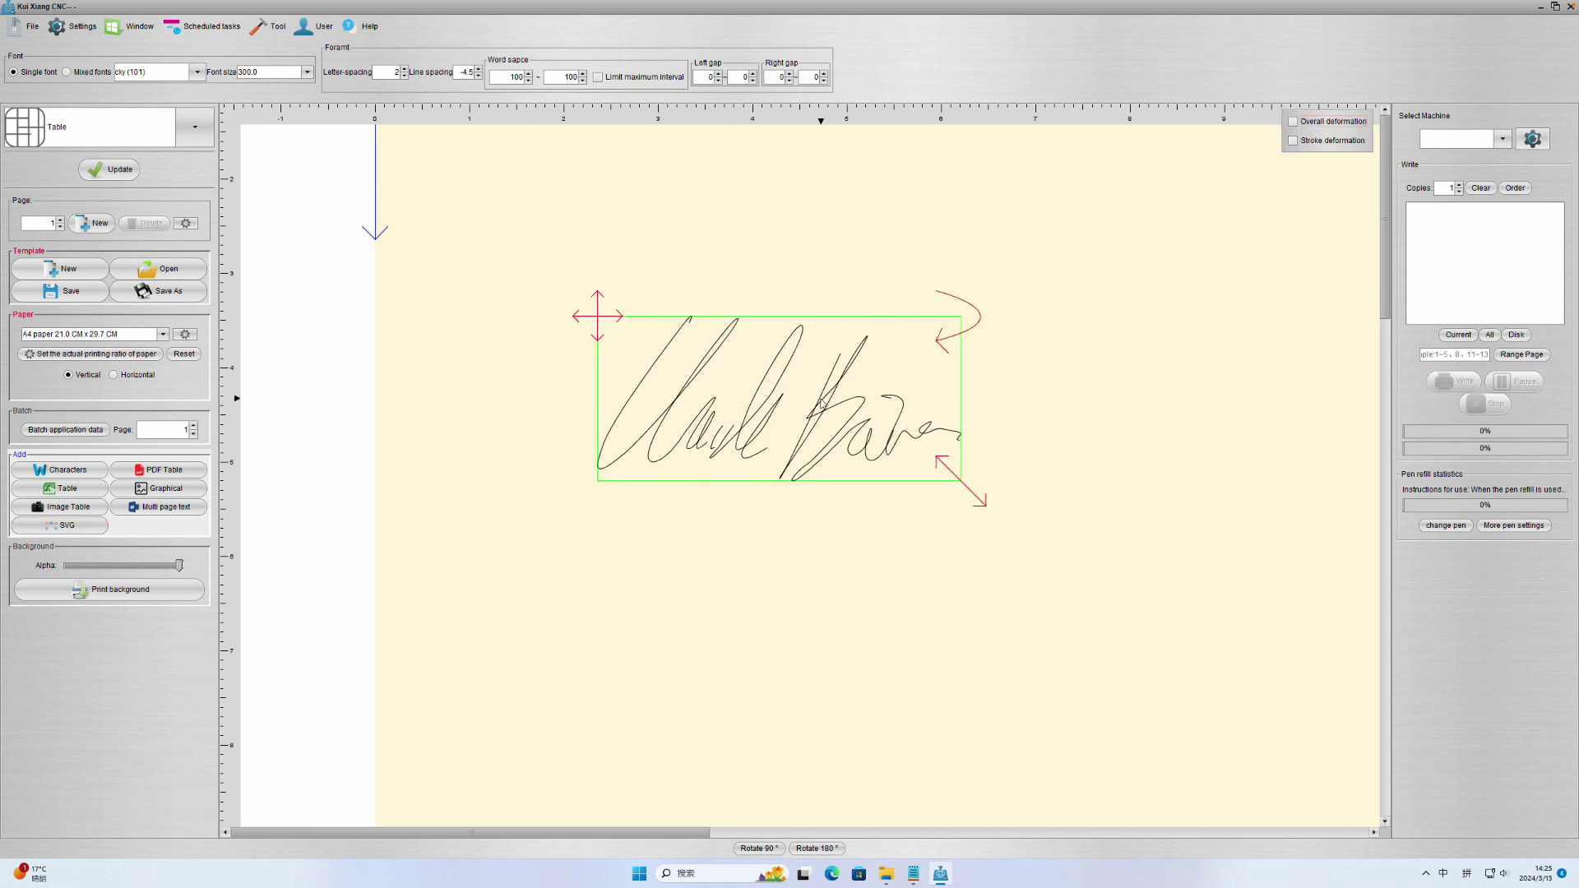